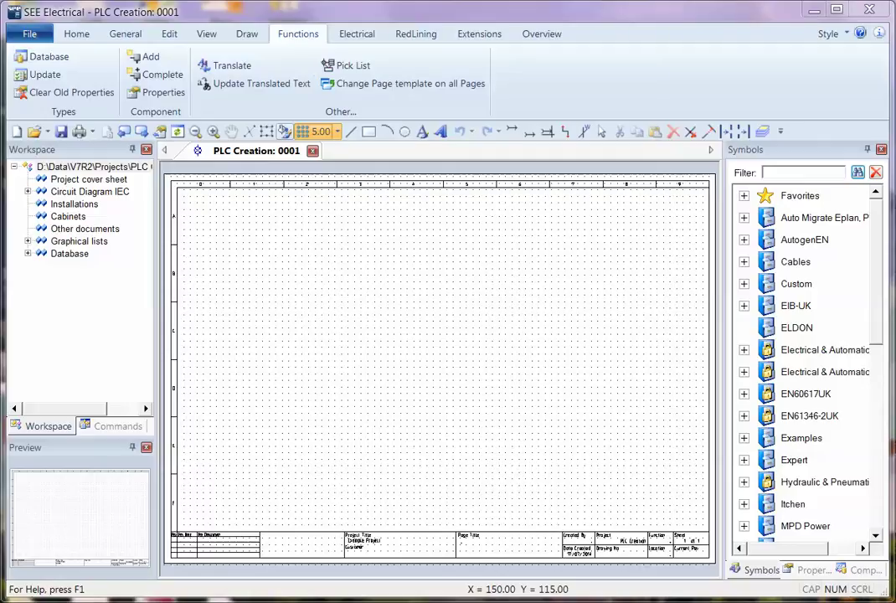
- Open the type database and list the SIEMENS Plc goods group types
left_click(46, 58)
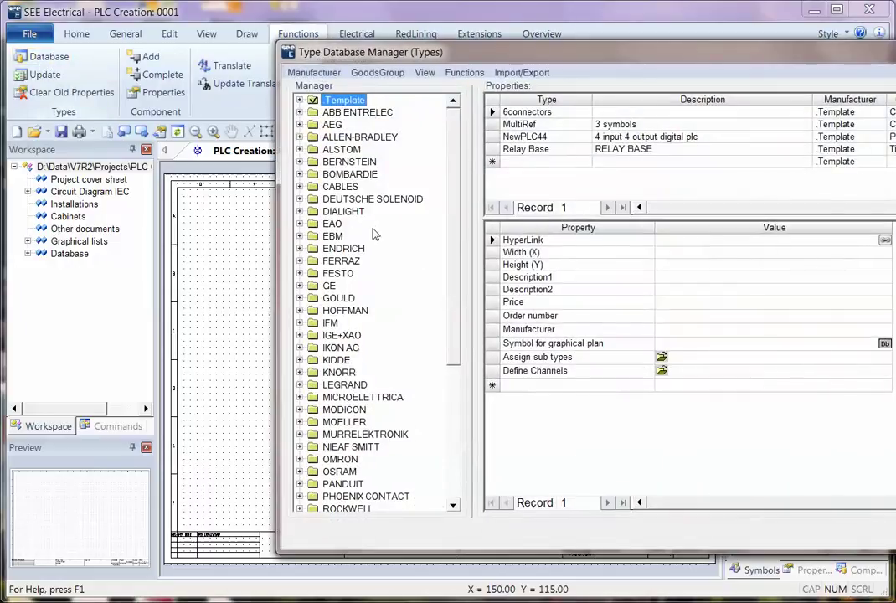
left_click_drag(455, 256, 455, 429)
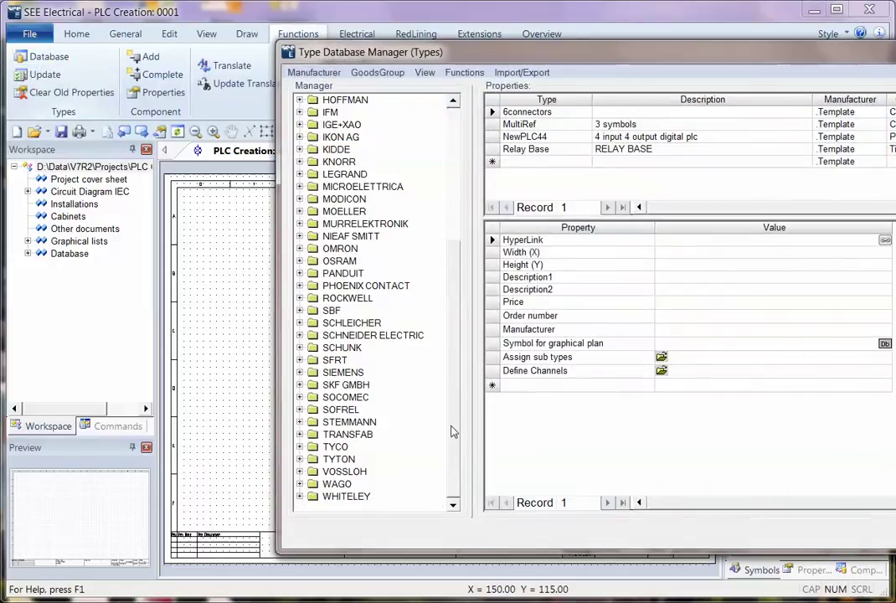
left_click(300, 373)
left_click(342, 434)
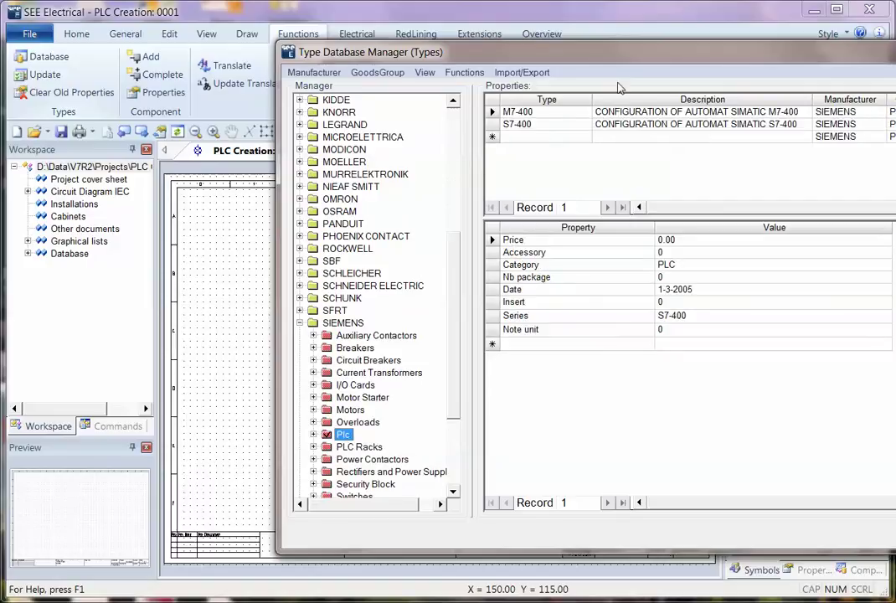
left_click_drag(615, 58, 416, 55)
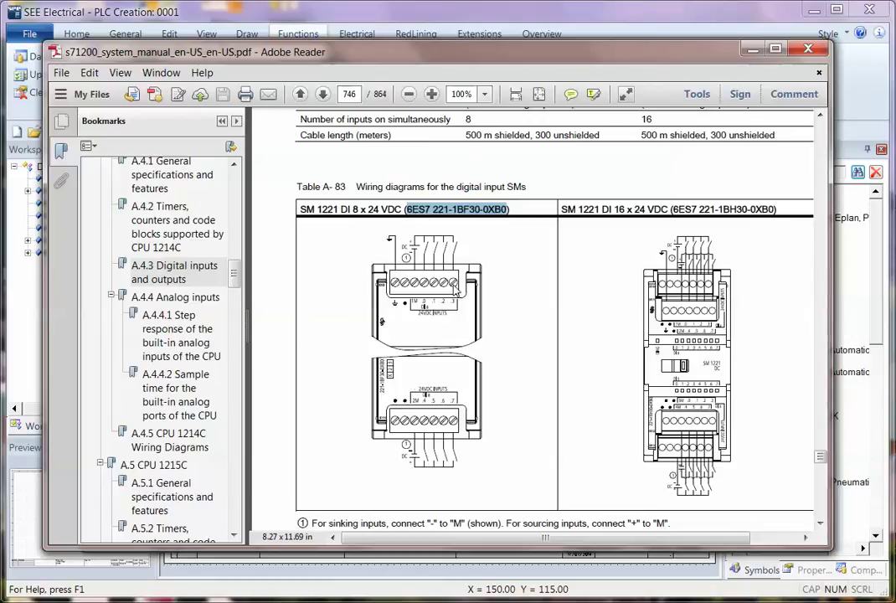
- Add a new Siemens Plc type named 6ES7 221-1BF30-0XB0, copied from the manual
scroll(421, 364, "up", 4, "ctrl")
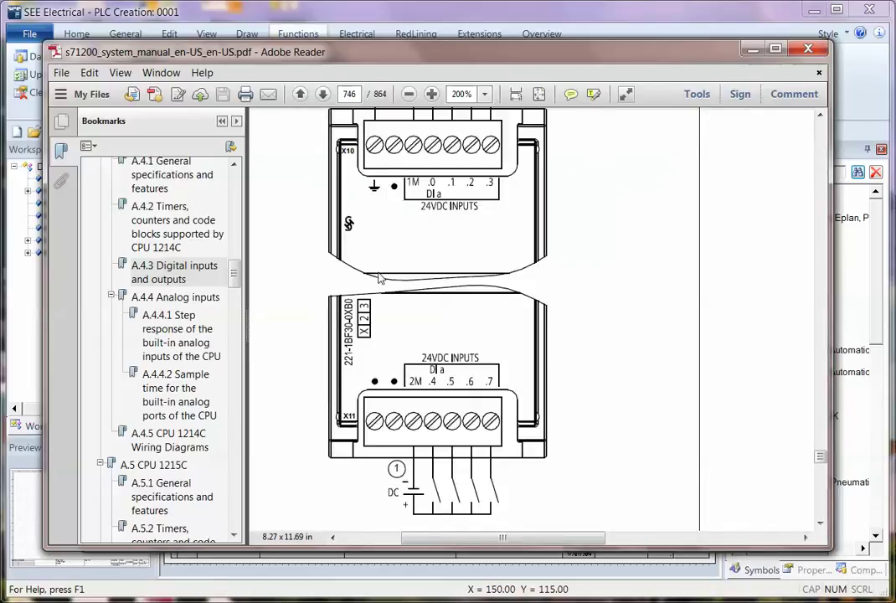
left_click_drag(337, 60, 342, 64)
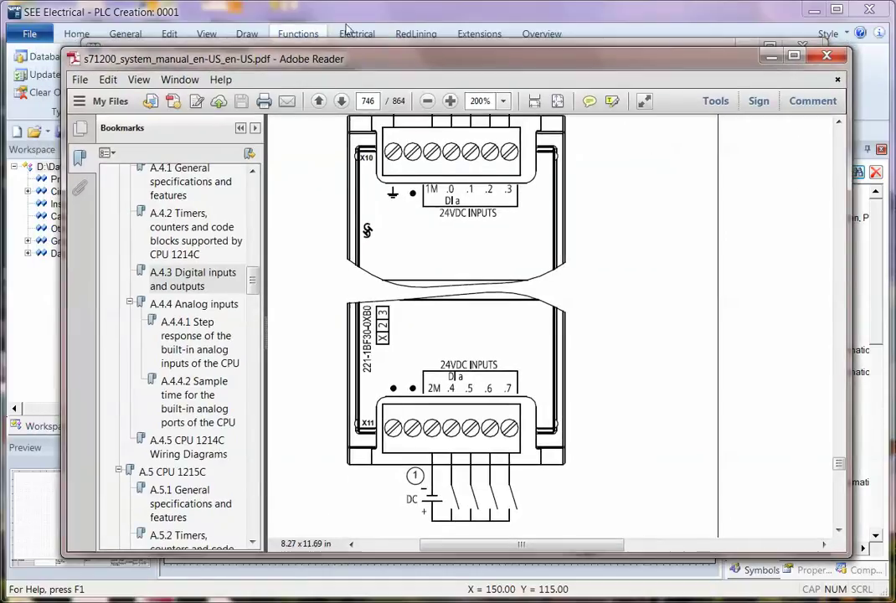
left_click(289, 21)
left_click(367, 140)
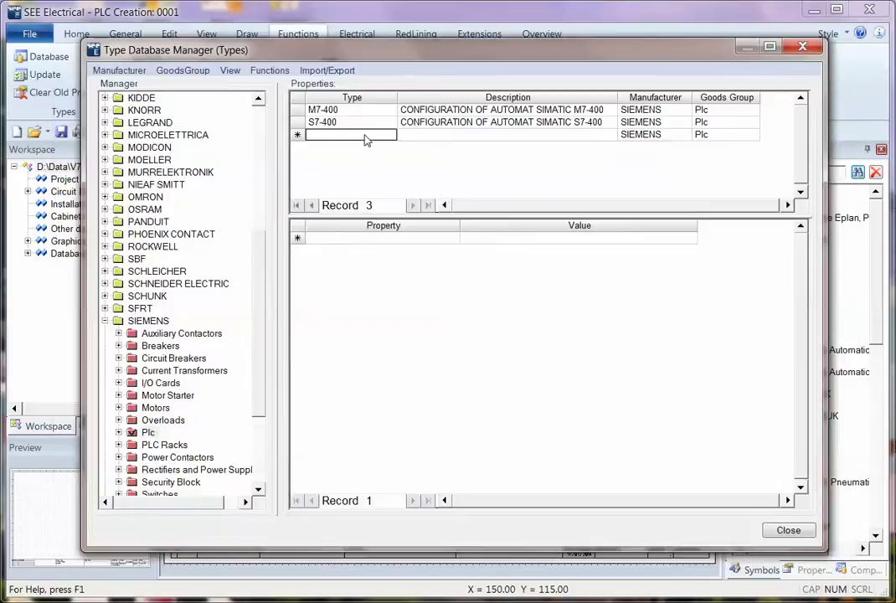
type("6ES7 221-1BF30-0XB")
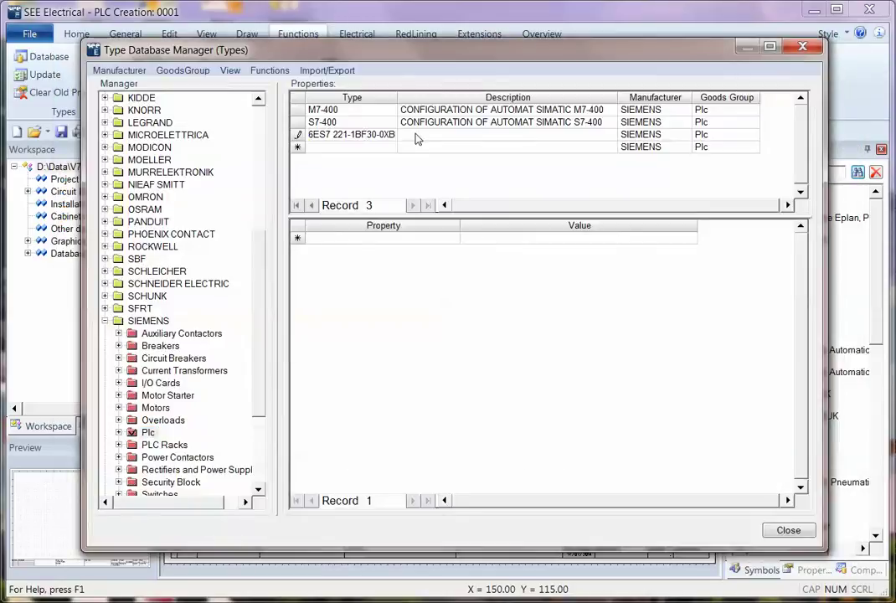
left_click(418, 139)
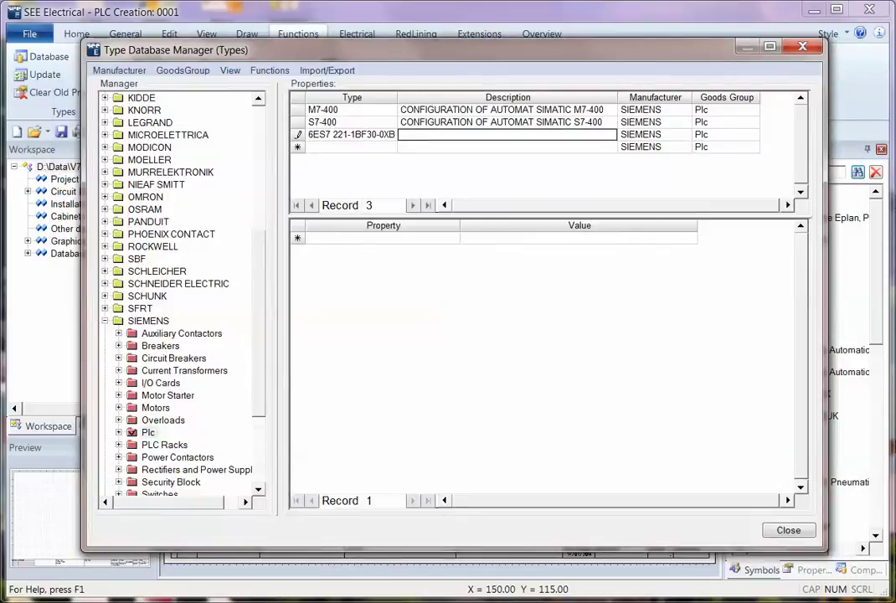
- Select the 'SM 1221 DI 8 x 24 VDC' text in the manual's Table A-83 heading
key("alt+Tab")
scroll(436, 252, "up", 3)
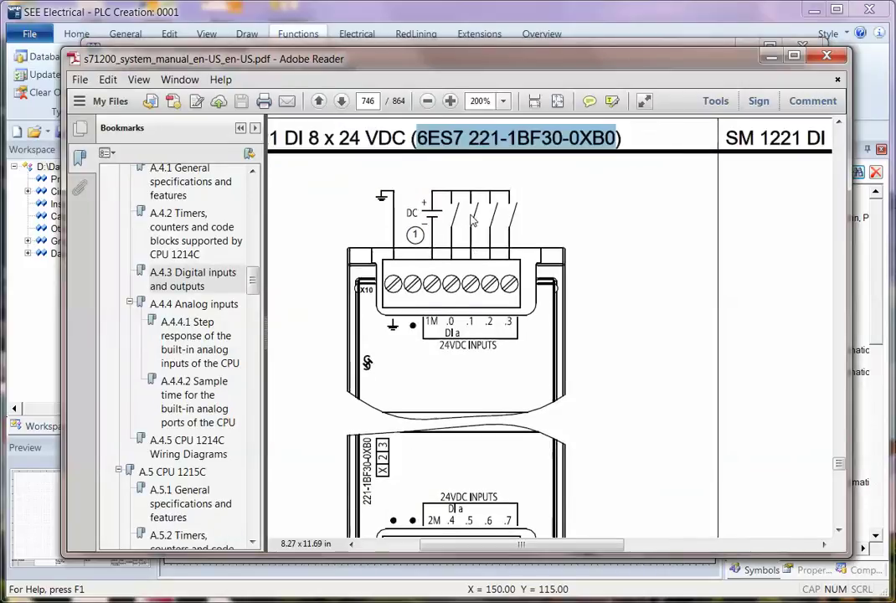
scroll(473, 220, "up", 1)
left_click_drag(459, 544, 437, 544)
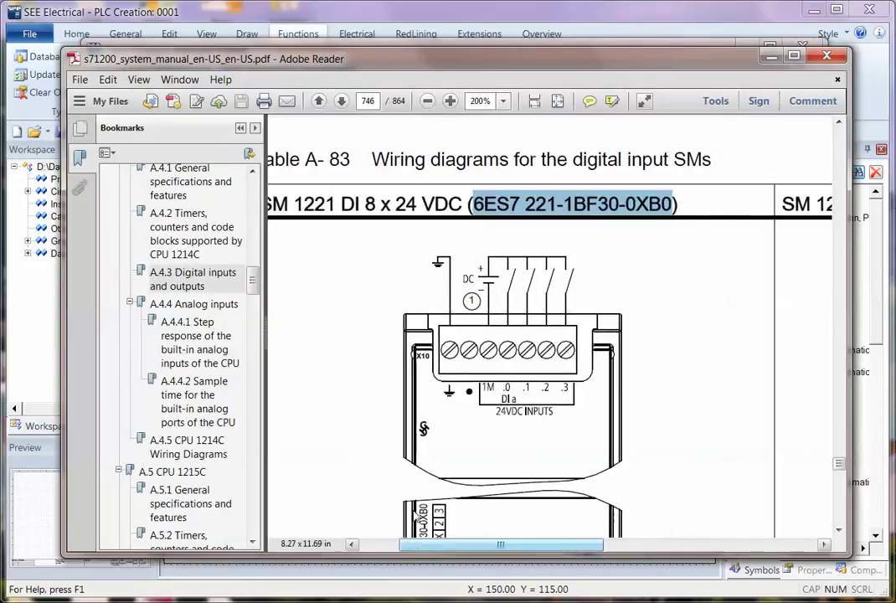
left_click_drag(500, 544, 475, 544)
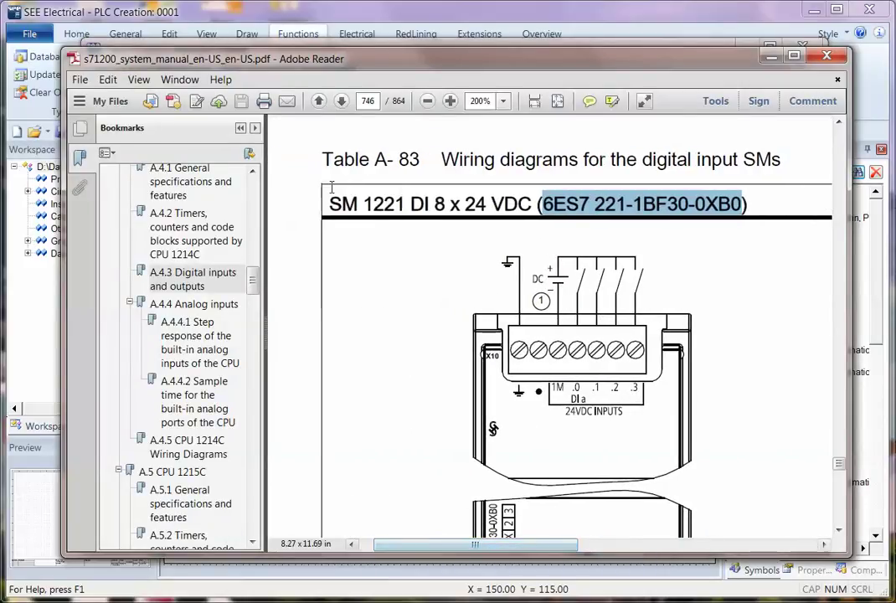
left_click_drag(329, 203, 528, 203)
key("ctrl+c")
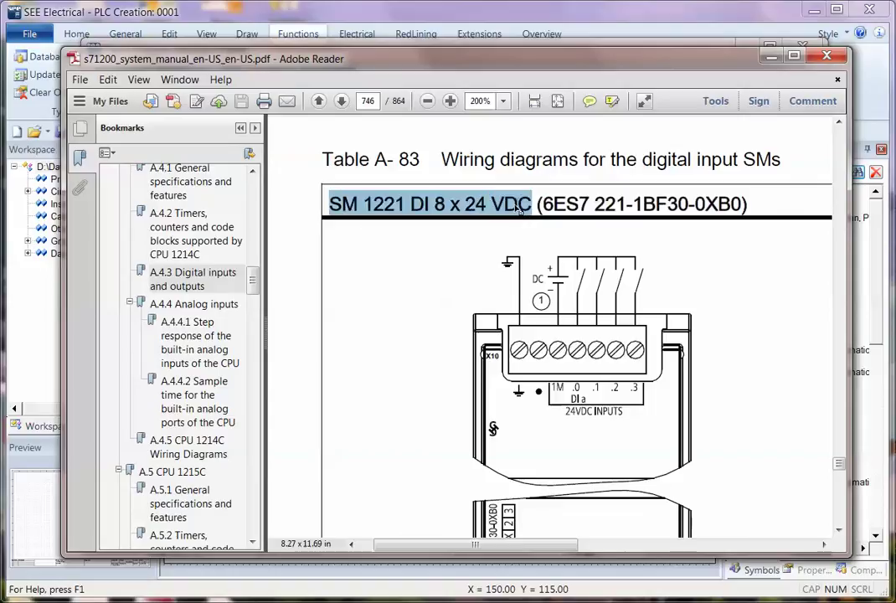
- Paste 'SM 1221 DI 8 x 24 VDC' as the new 6ES7 type's description
left_click(568, 40)
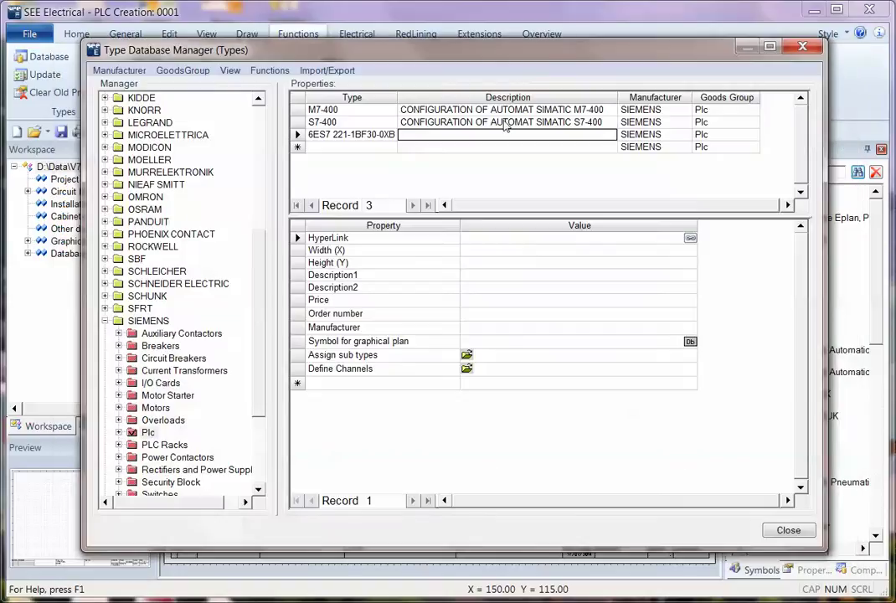
key("ctrl+v")
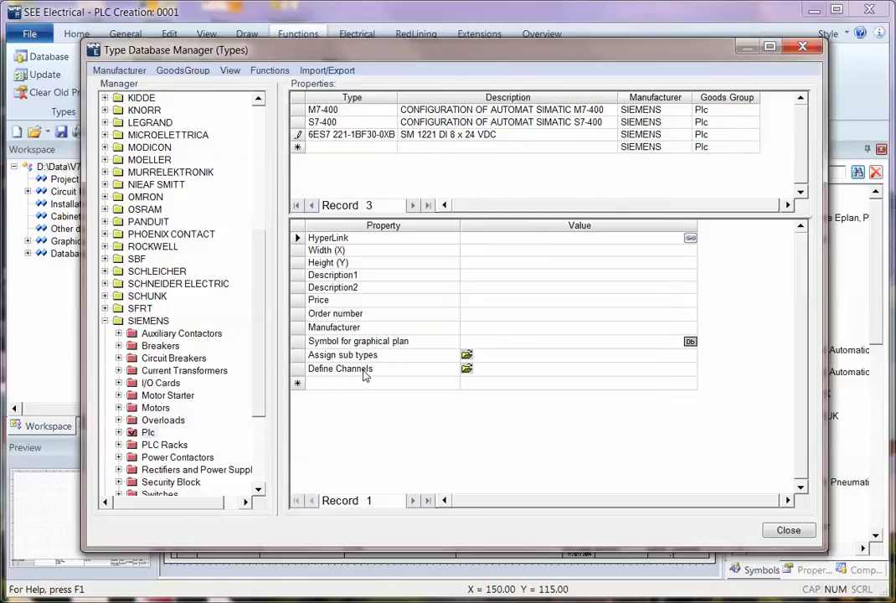
left_click(468, 374)
- Enter the GND, 1M and 2M connections in the All connections grid
left_click_drag(536, 94, 314, 78)
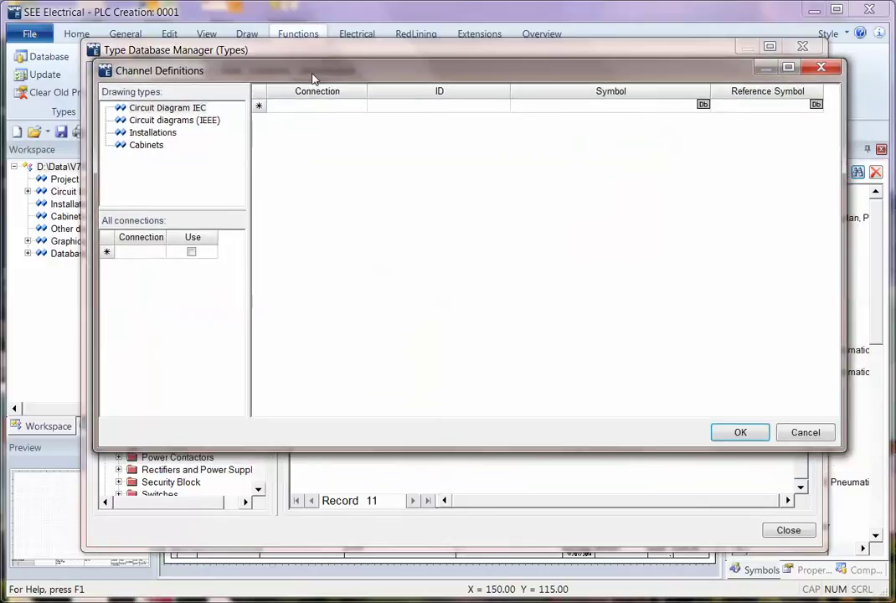
left_click(140, 252)
type("gnd")
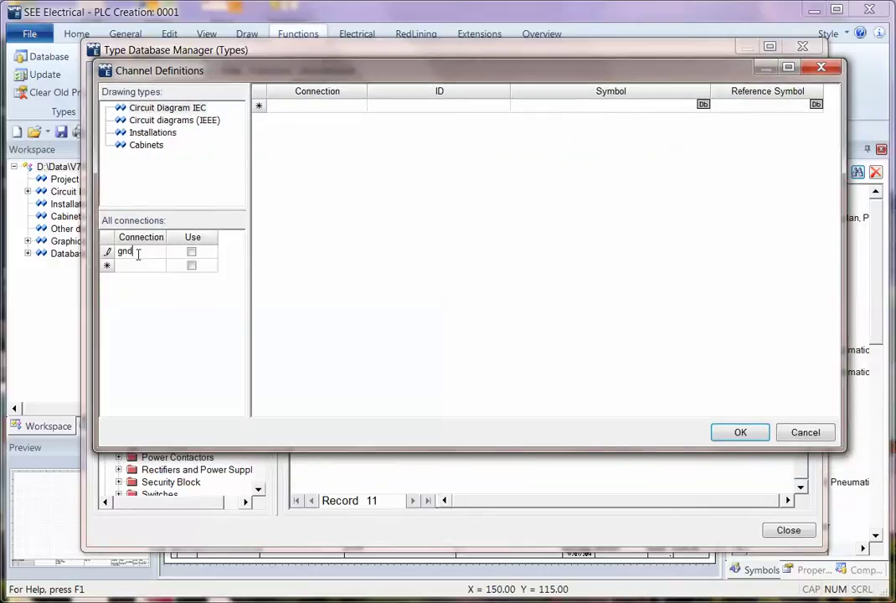
left_click_drag(138, 255, 83, 258)
type("G")
type("1M")
left_click(152, 281)
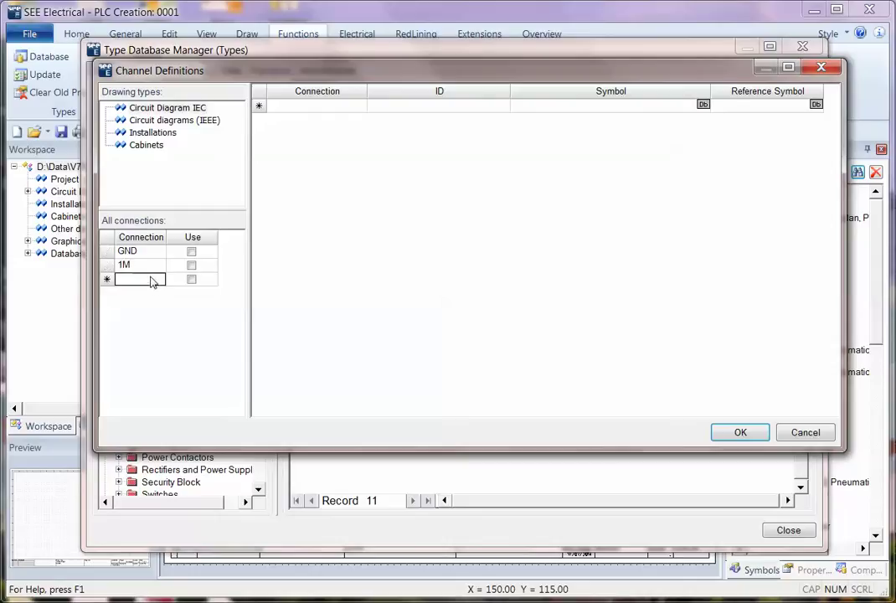
type("2M")
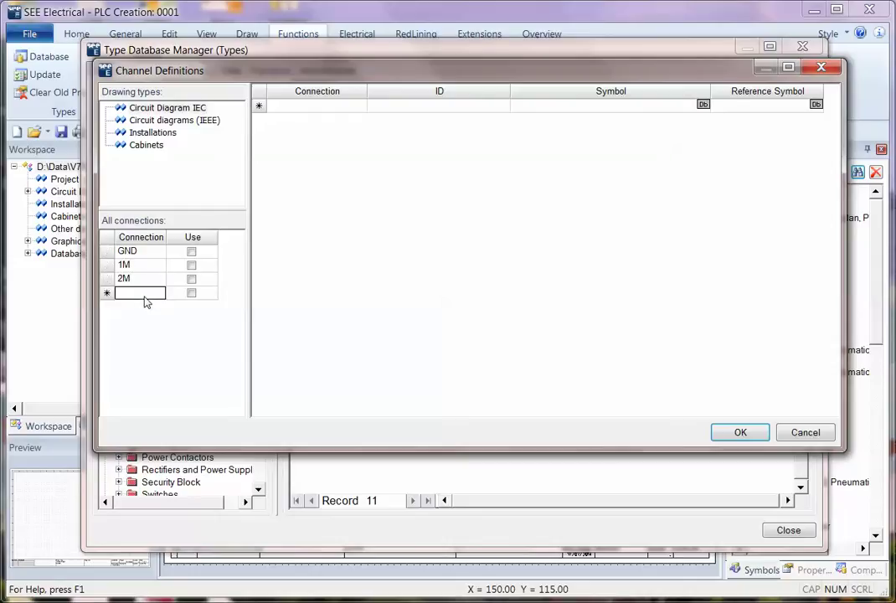
type("0")
- Add input connections .0 through .7 below them
left_click(150, 309)
type("0")
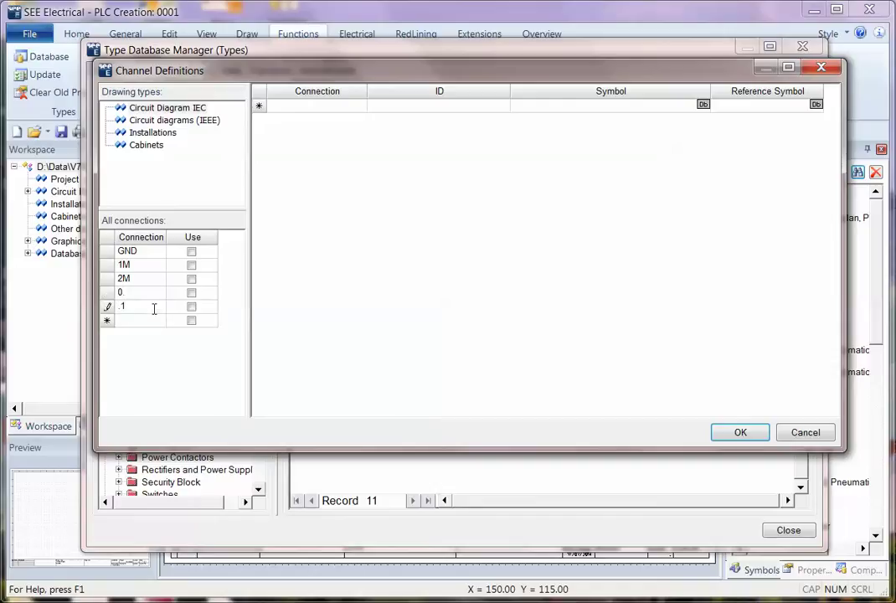
left_click(148, 297)
type(".")
left_click(127, 322)
type(".2")
left_click(132, 335)
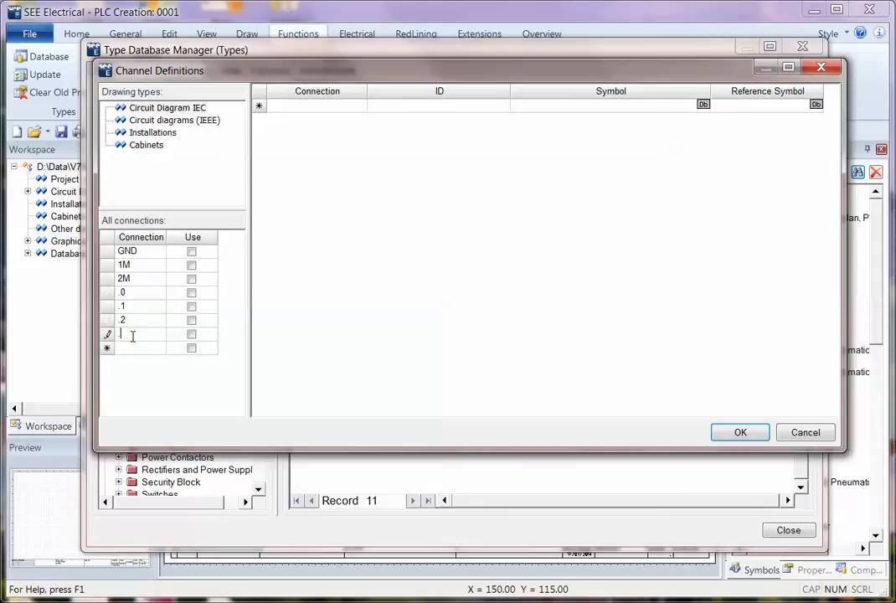
left_click(132, 348)
type(".3")
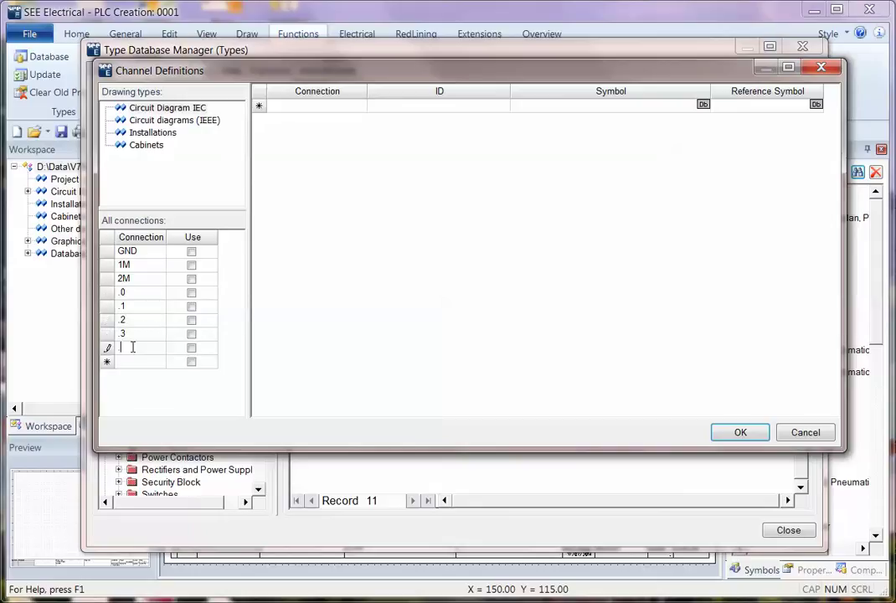
type("4")
left_click(136, 362)
type(".5")
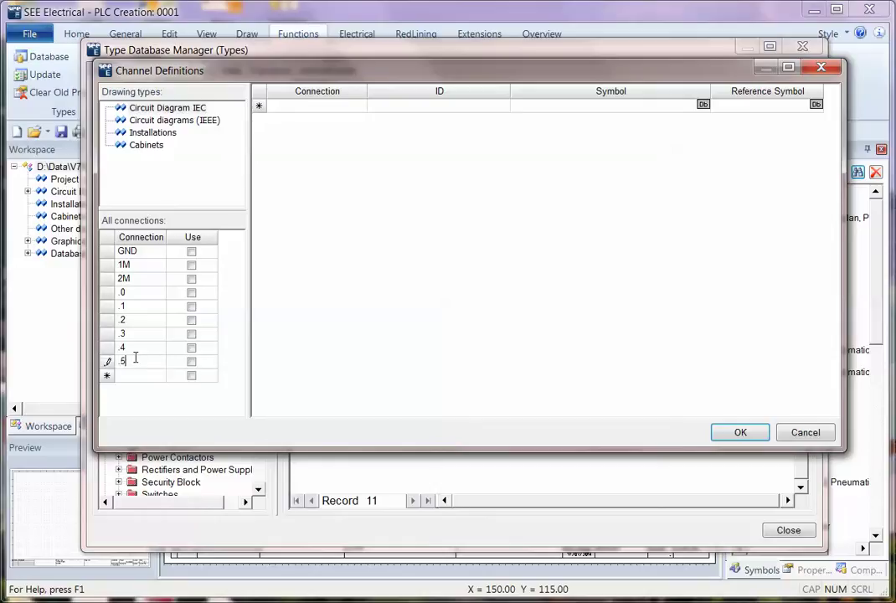
left_click(136, 374)
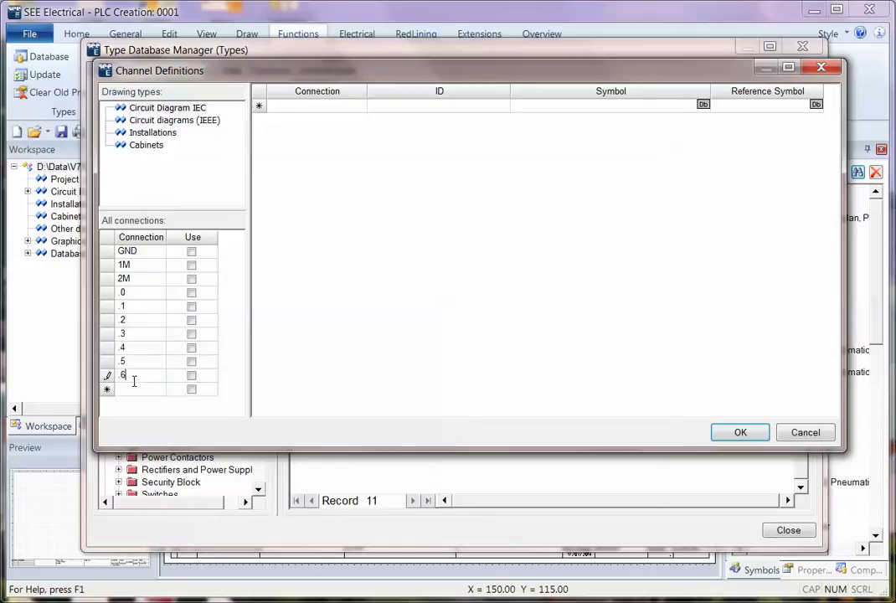
left_click(135, 389)
type(".7")
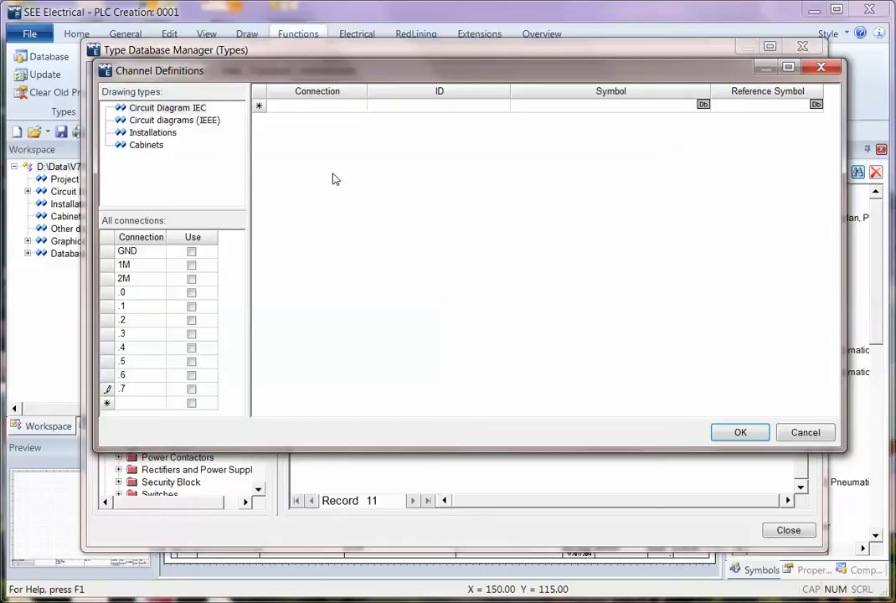
left_click(503, 108)
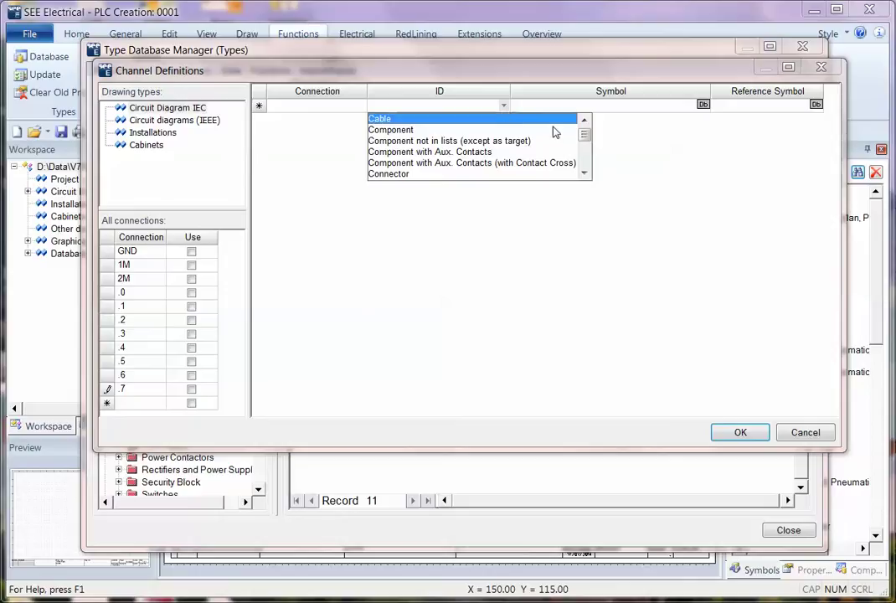
- Create a PLC, Main channel using GND, 1M and 2M
key("p")
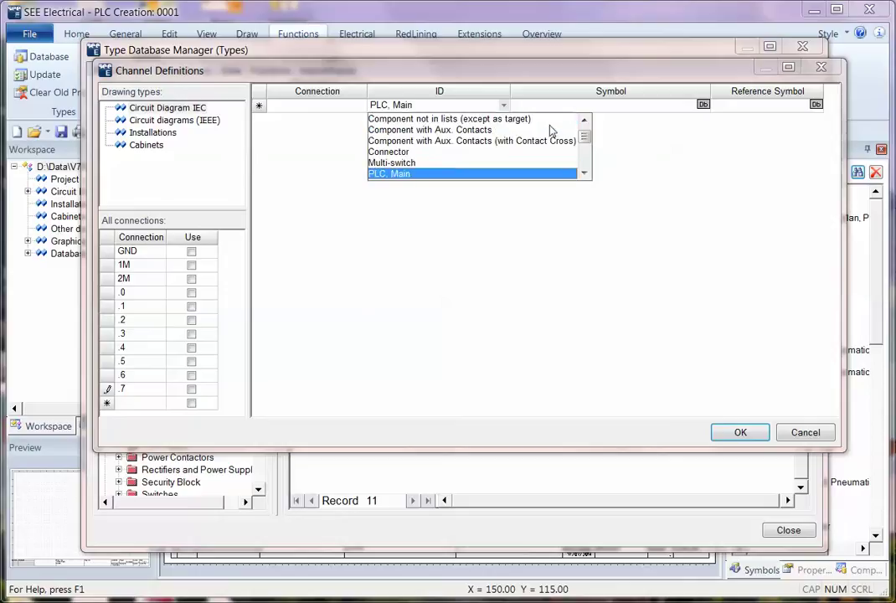
left_click(402, 173)
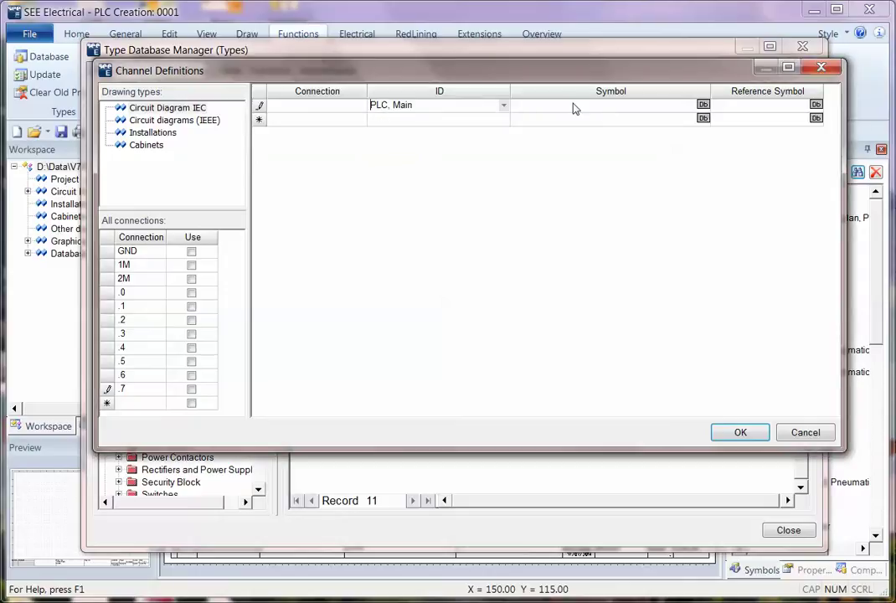
left_click(191, 251)
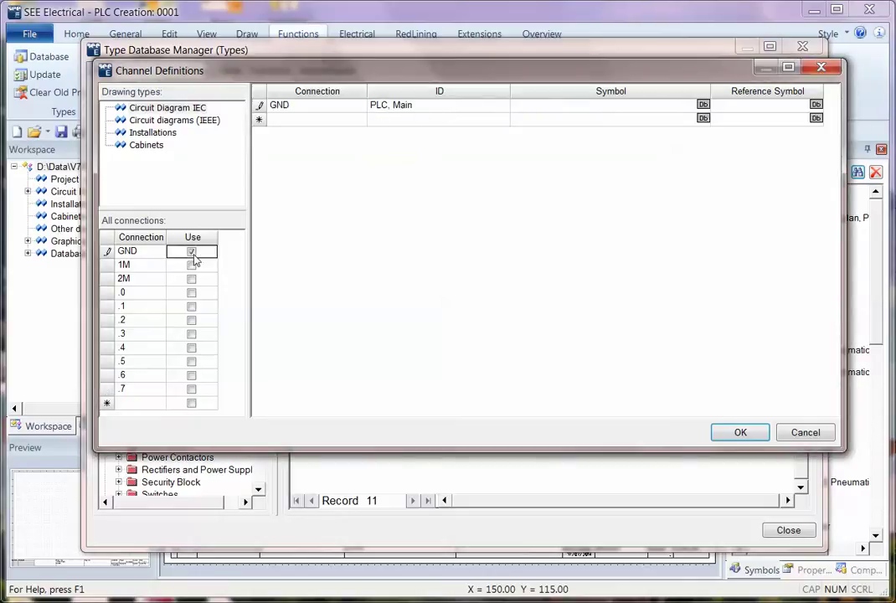
left_click(191, 264)
left_click(191, 278)
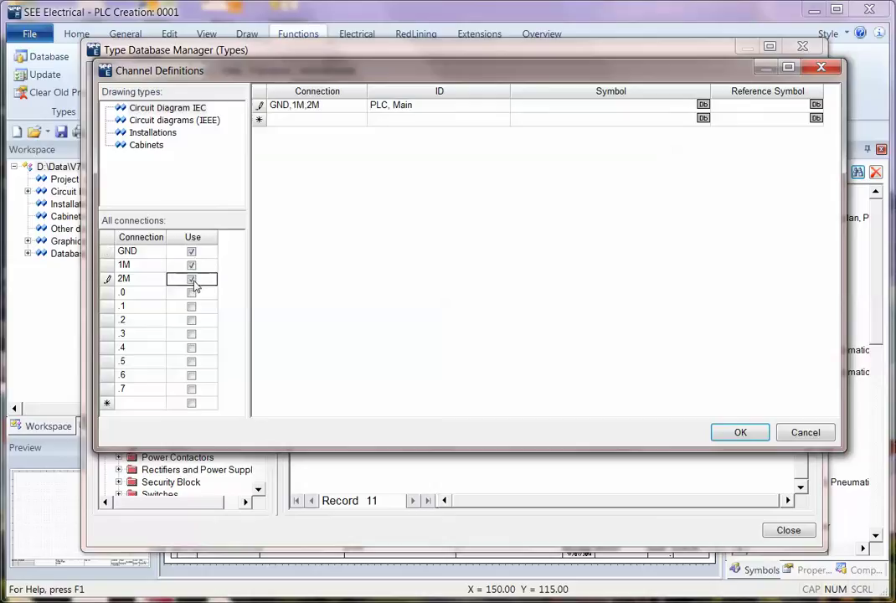
- Add a PLC, Signal channel for connection .0
left_click(506, 120)
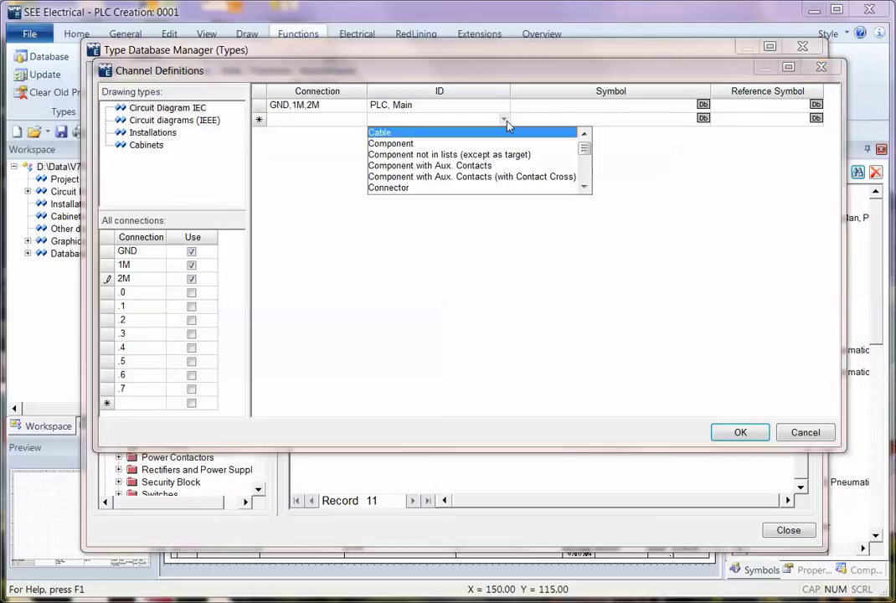
left_click(589, 174)
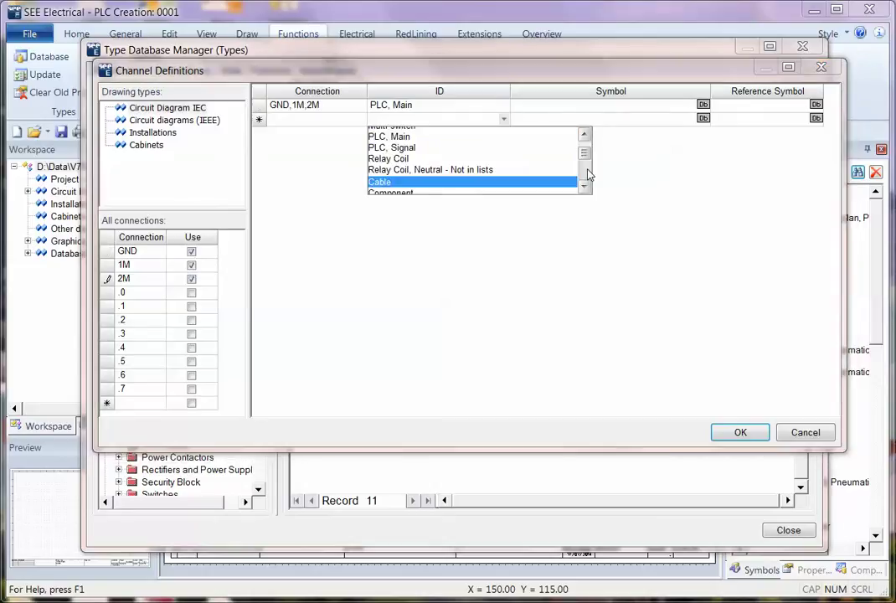
left_click(334, 139)
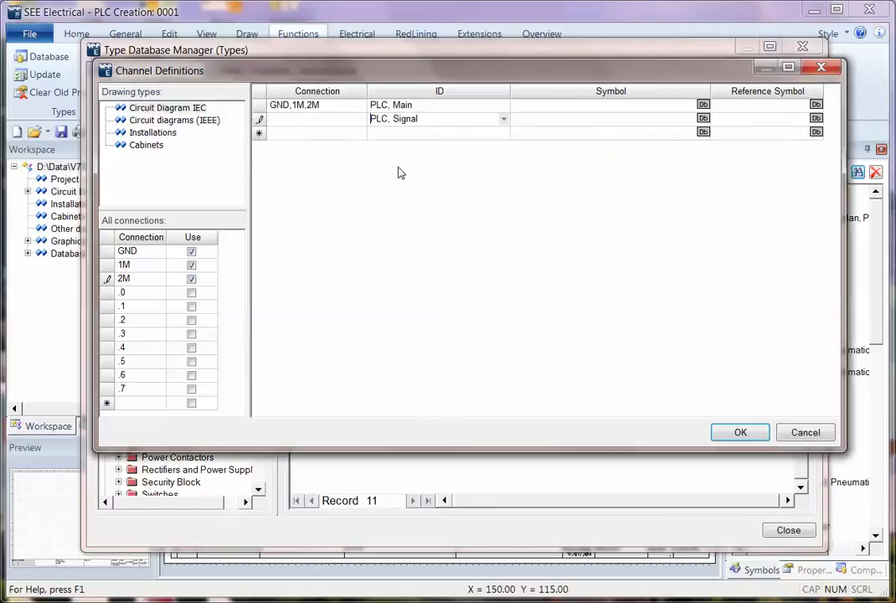
left_click(192, 292)
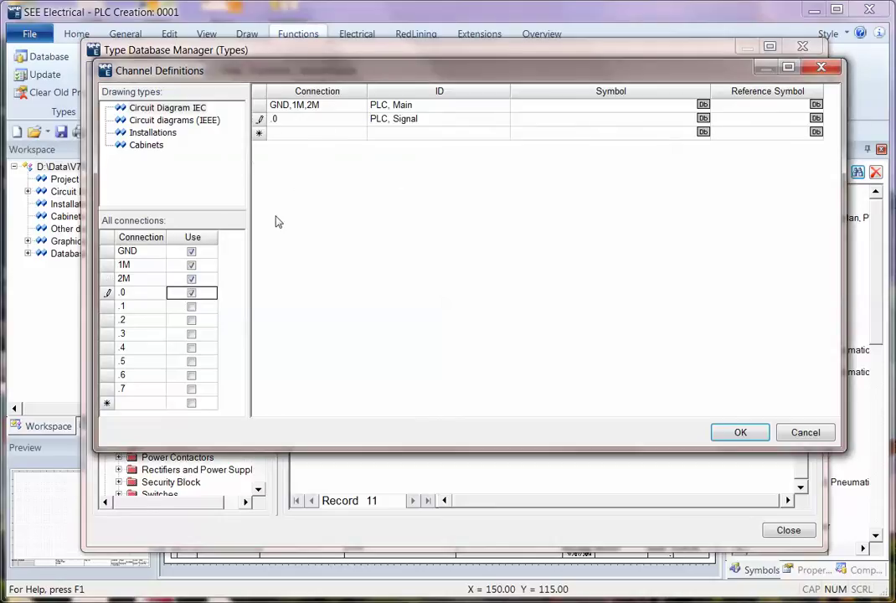
left_click(423, 124)
left_click_drag(423, 118, 355, 123)
key("ctrl+c")
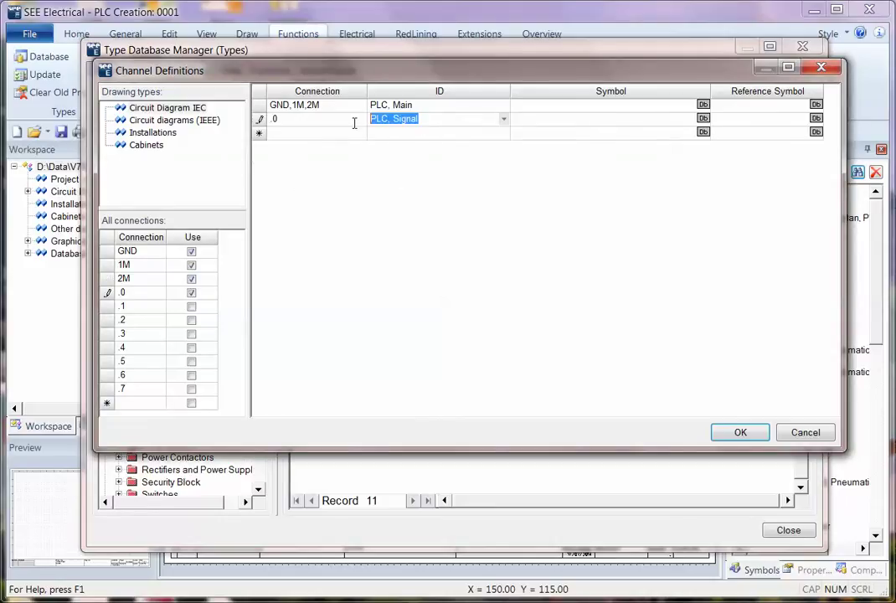
- Add PLC, Signal channels for connections .1 through .6
left_click(382, 133)
key("ctrl+v")
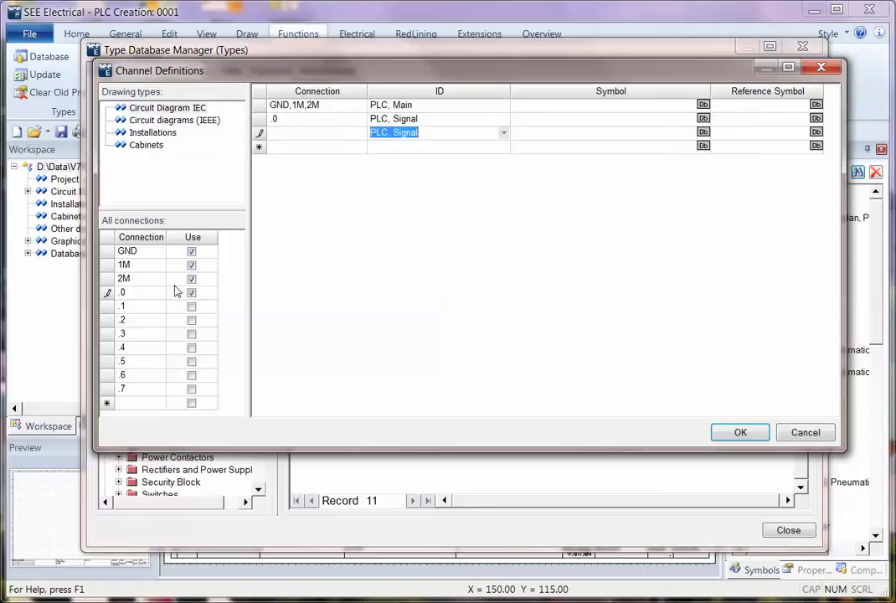
left_click(191, 308)
left_click(452, 147)
key("ctrl+v")
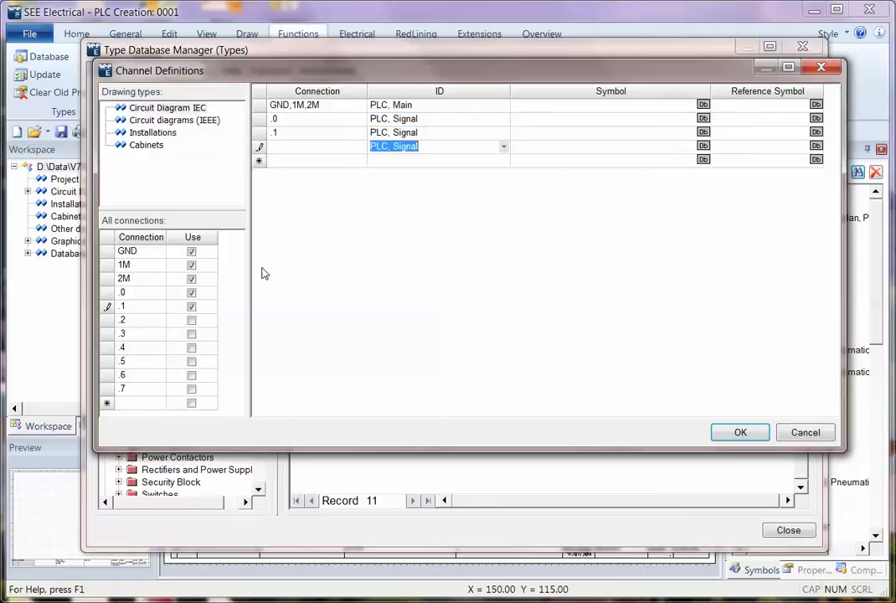
left_click(191, 320)
left_click(403, 160)
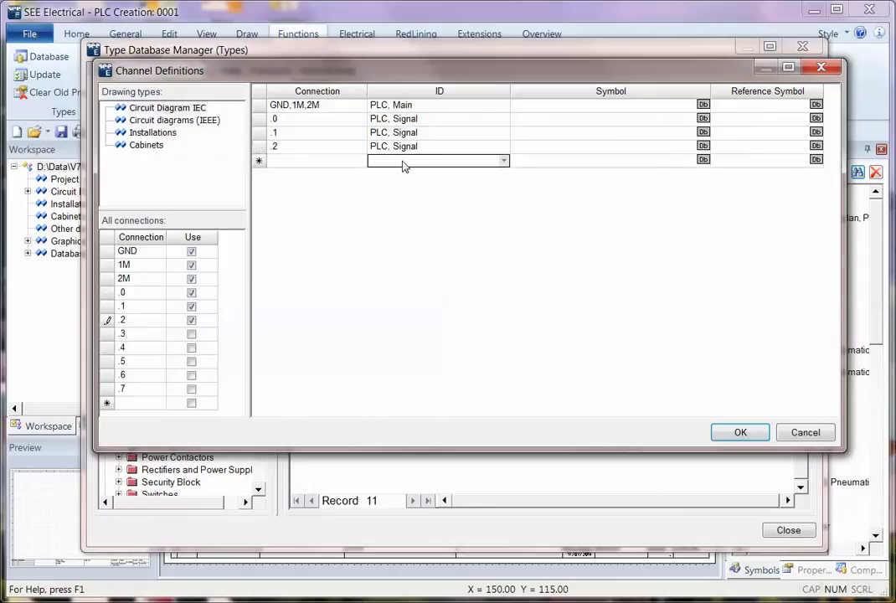
key("ctrl+v")
left_click(191, 333)
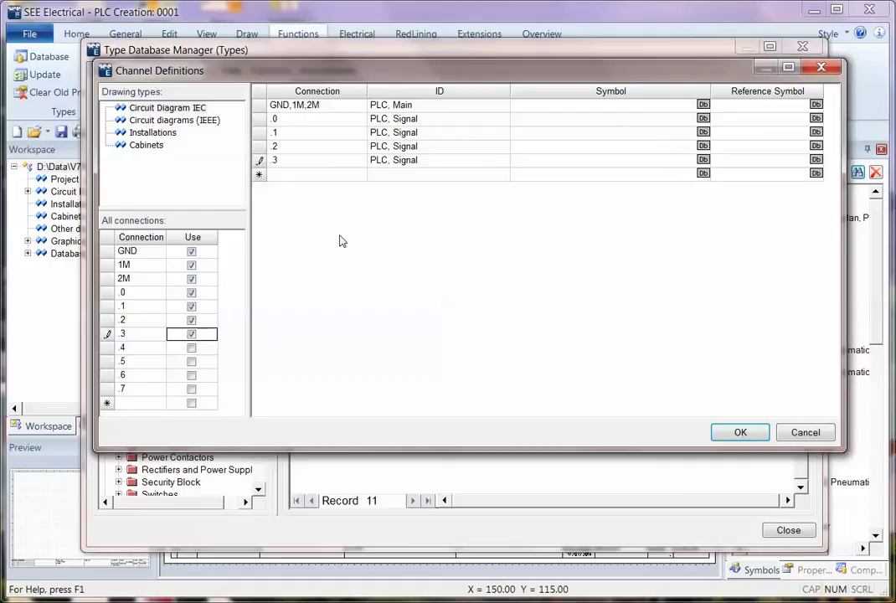
left_click(434, 173)
key("ctrl+v")
left_click(191, 347)
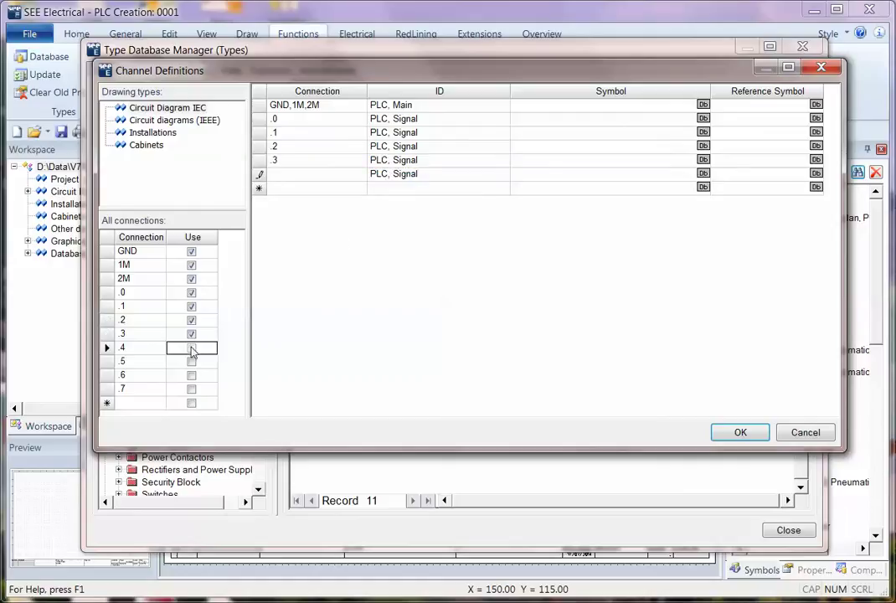
left_click(410, 188)
key("ctrl+v")
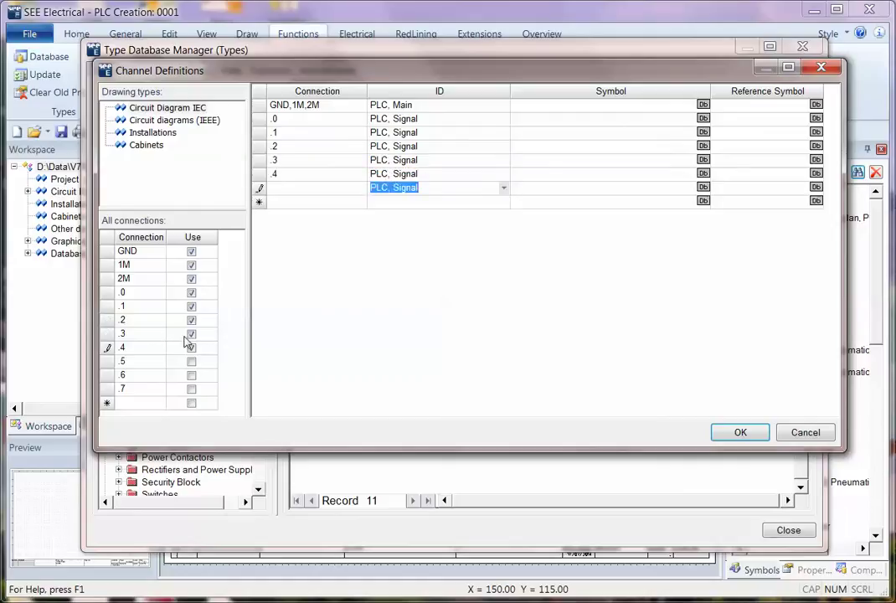
left_click(191, 361)
left_click(426, 201)
key("ctrl+v")
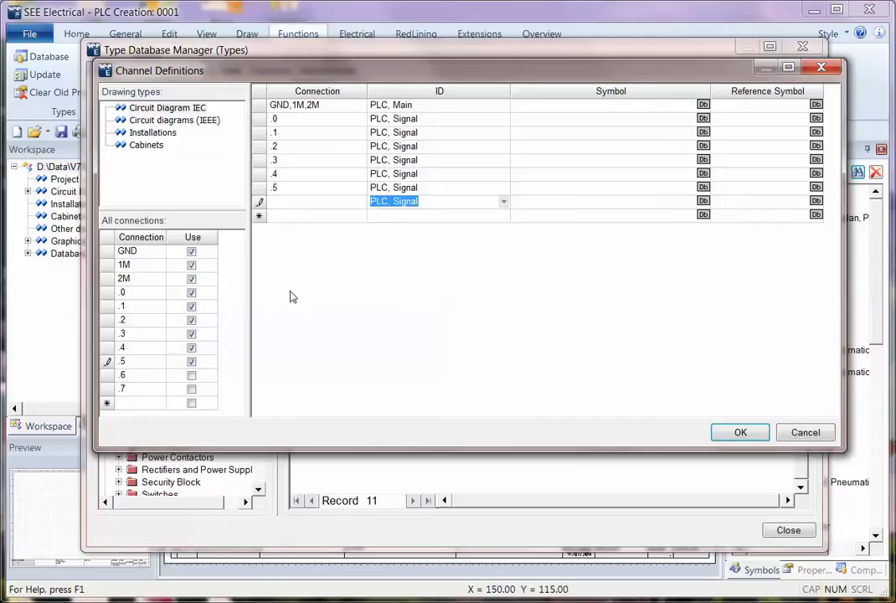
left_click(191, 376)
left_click(395, 217)
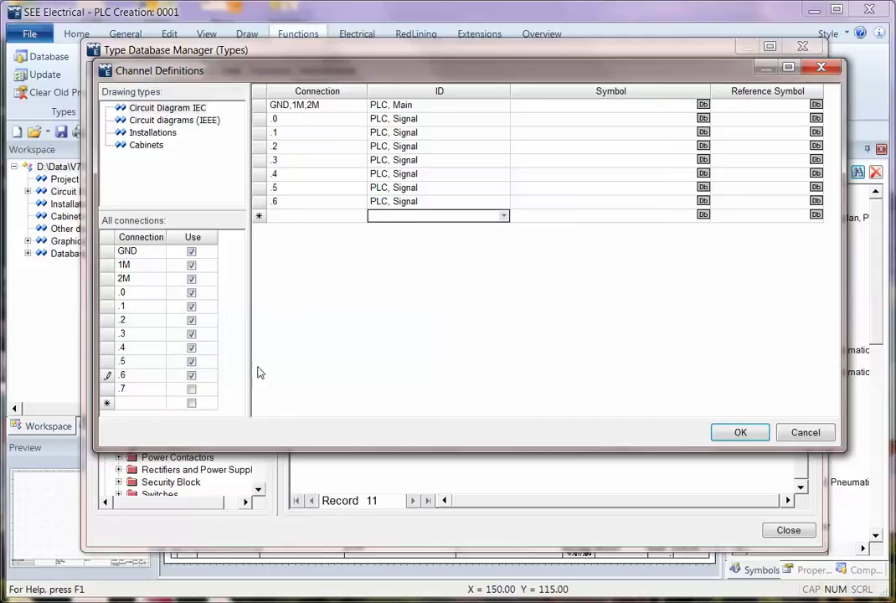
key("ctrl+v")
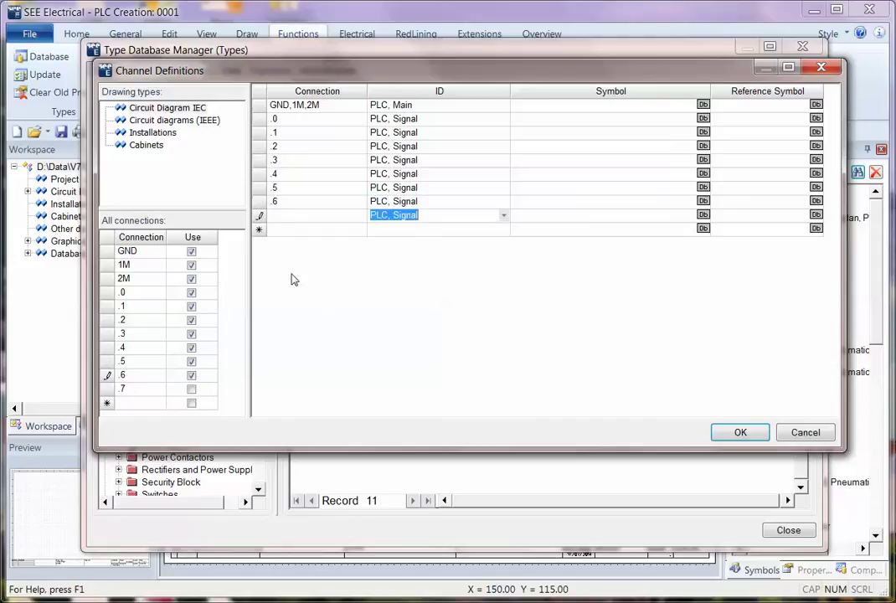
- Assign .7 to the last PLC, Signal row and give channel .0 reference symbol #SI
left_click(191, 388)
left_click(718, 136)
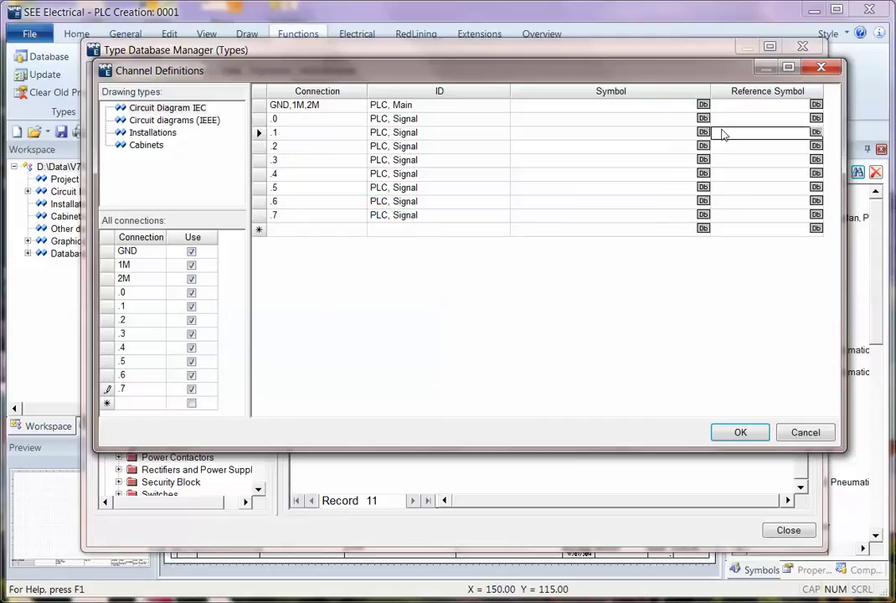
left_click(727, 125)
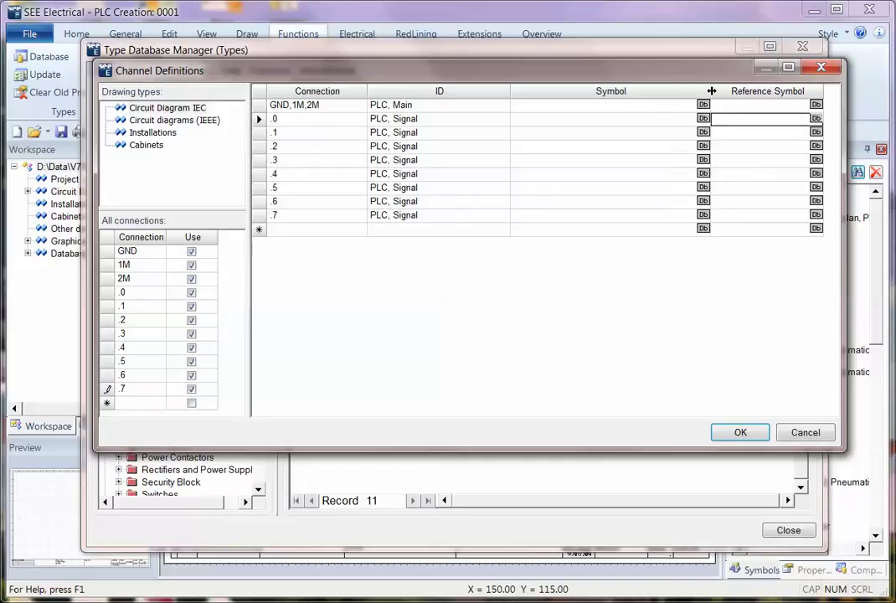
left_click_drag(711, 90, 607, 92)
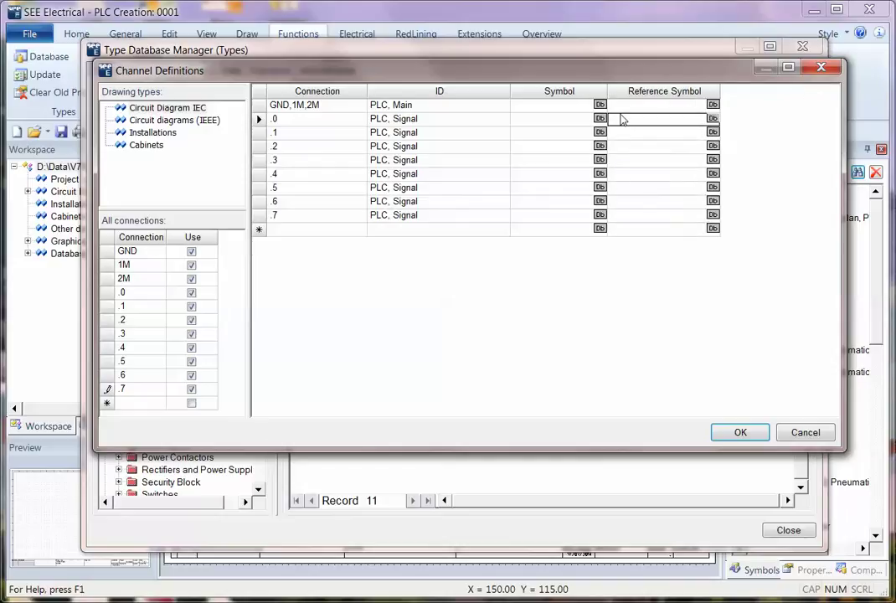
type("#S0")
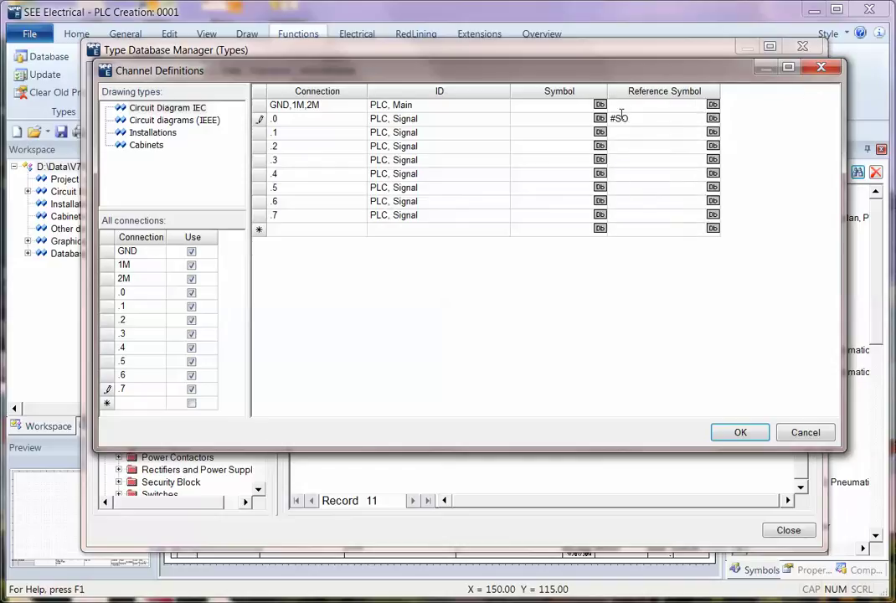
- Copy #SI into the reference symbol of channels .1 through .7 and confirm
left_click_drag(624, 117, 571, 118)
key("ctrl+c")
left_click(618, 134)
key("ctrl+v")
left_click(620, 147)
key("ctrl+v")
left_click(626, 161)
key("ctrl+v")
left_click(623, 174)
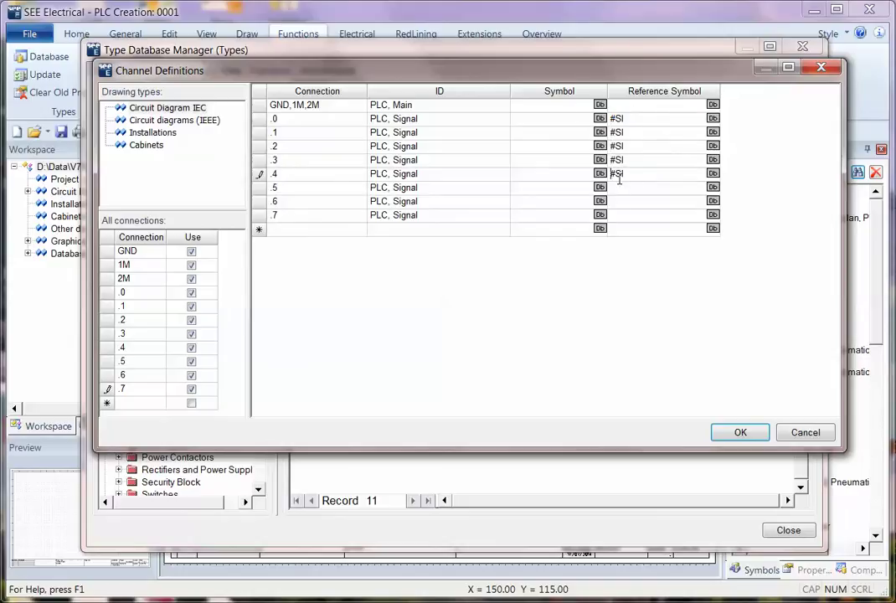
key("ctrl+v")
left_click(621, 189)
key("ctrl+v")
left_click(621, 202)
key("ctrl+v")
left_click(622, 216)
key("ctrl+v")
left_click(741, 432)
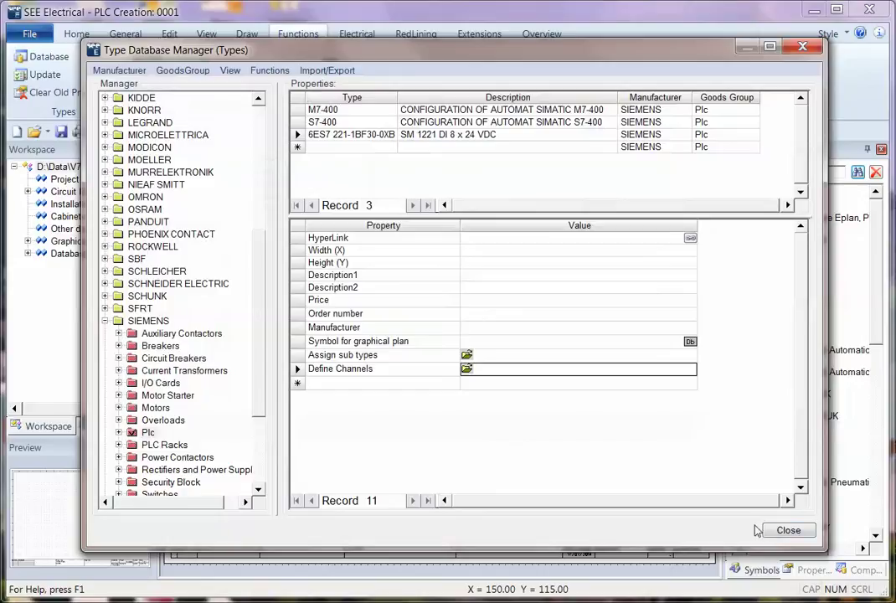
- Return to the drawing and browse the SIEMENS Plc types in the Components library
left_click(787, 530)
left_click(863, 573)
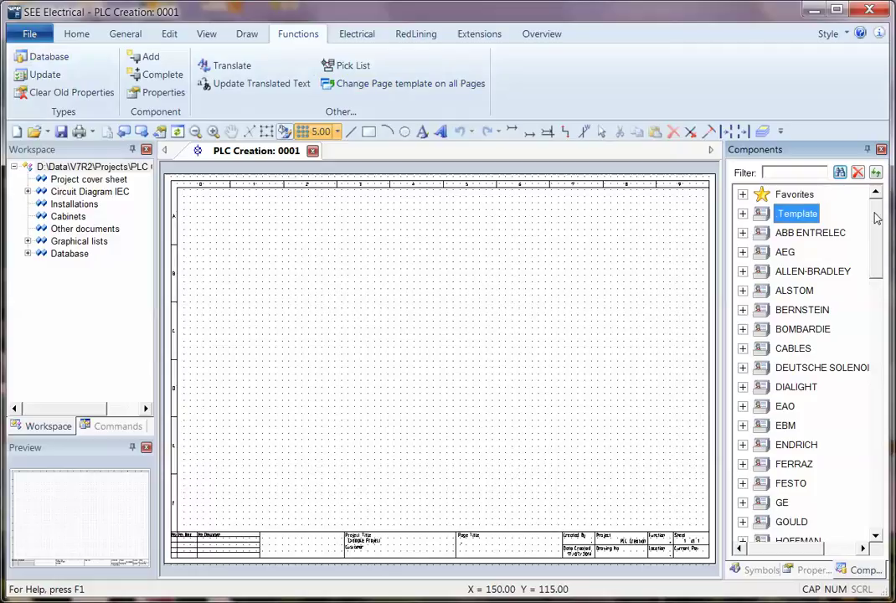
left_click_drag(875, 218, 880, 383)
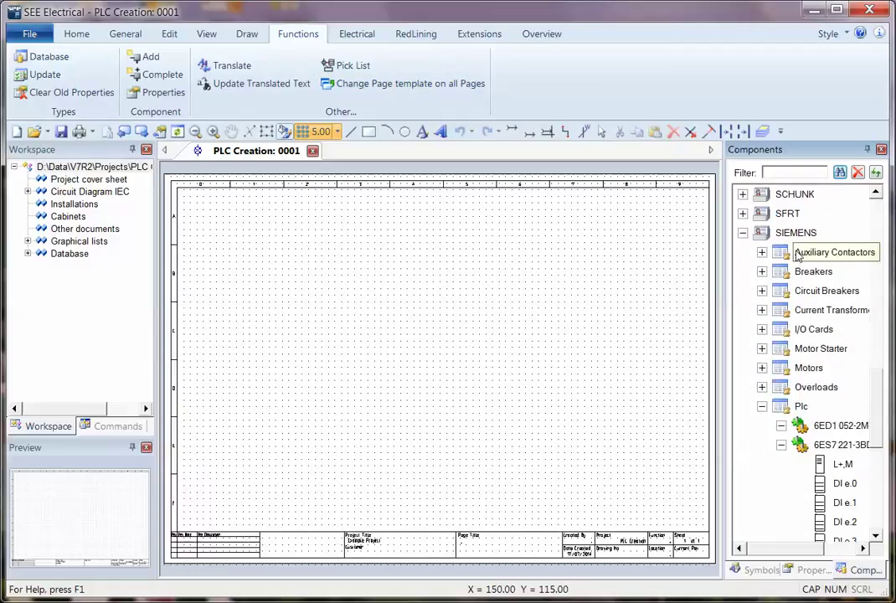
left_click(743, 234)
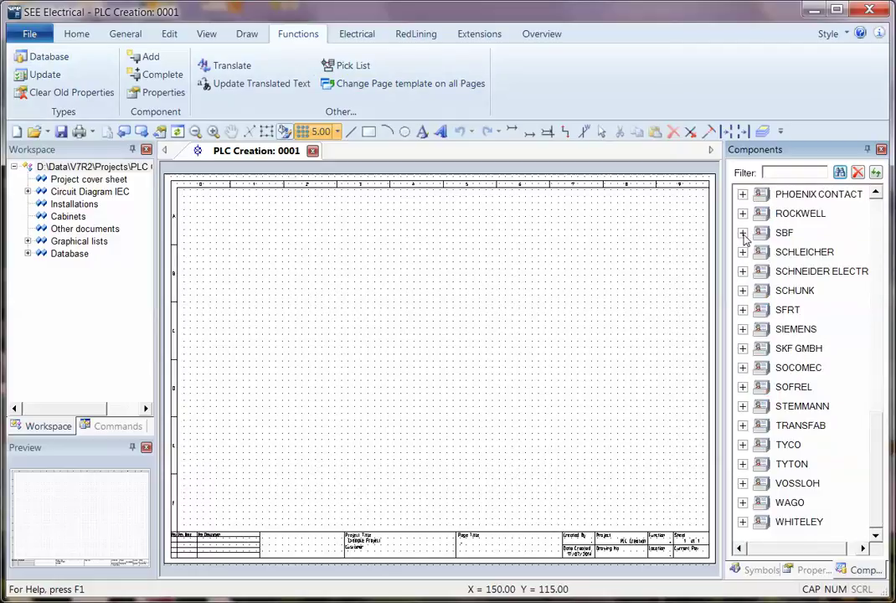
left_click(743, 329)
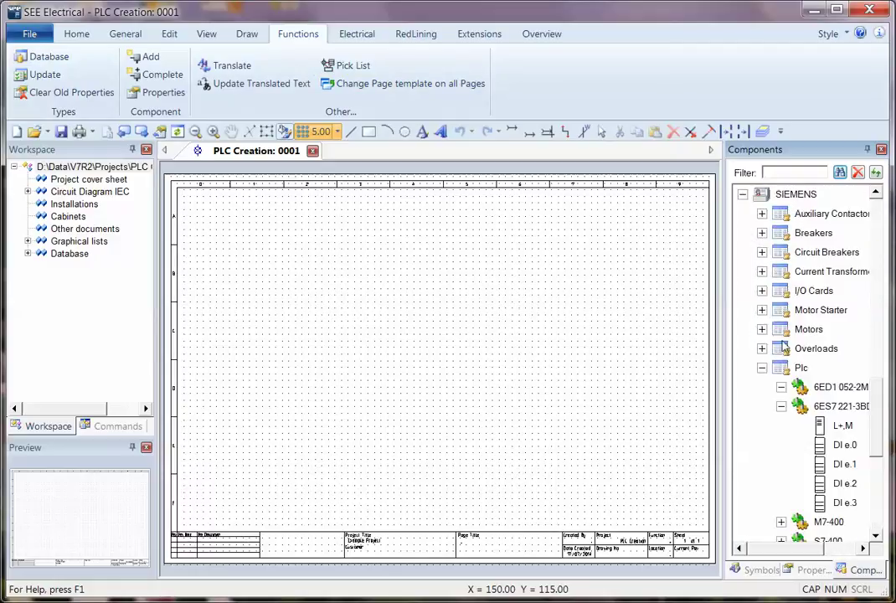
left_click(781, 406)
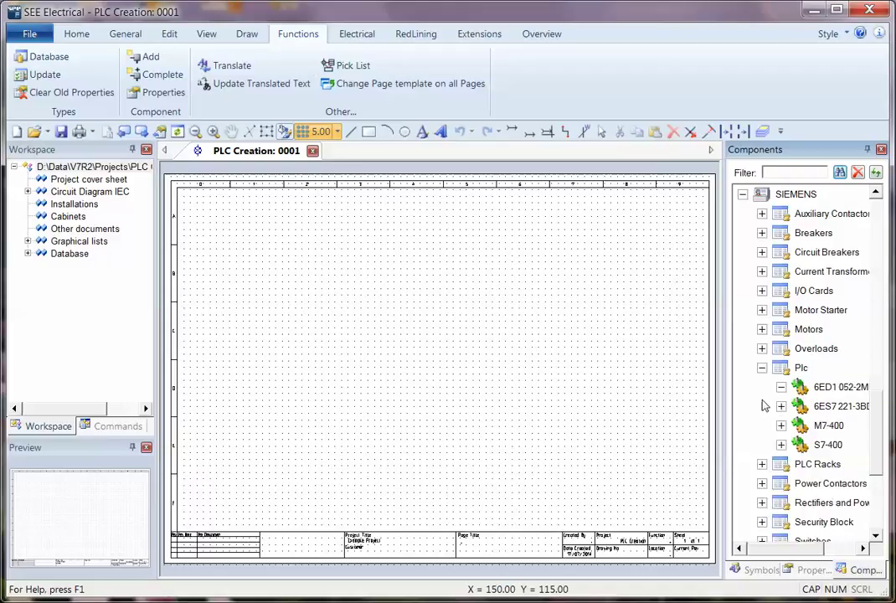
left_click_drag(724, 406, 648, 406)
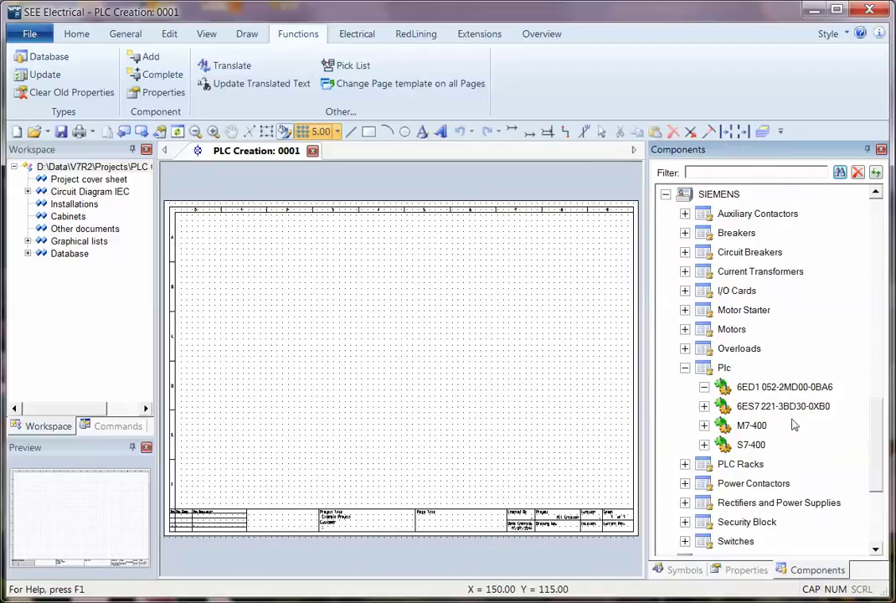
left_click(705, 407)
left_click(762, 406)
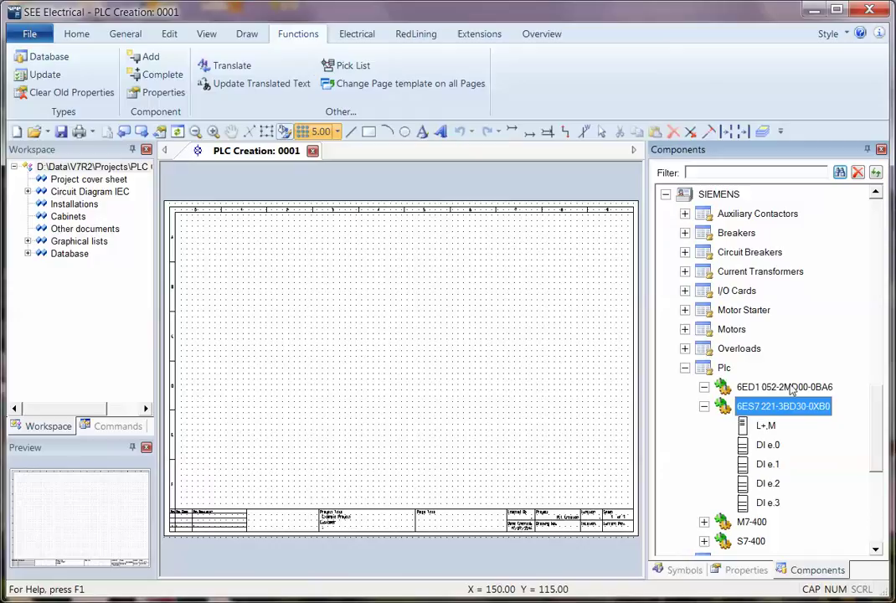
- Refresh the library and expand SIEMENS > Plc > 6ES7 221-1BF30-0XB0 to show its channels
left_click(877, 173)
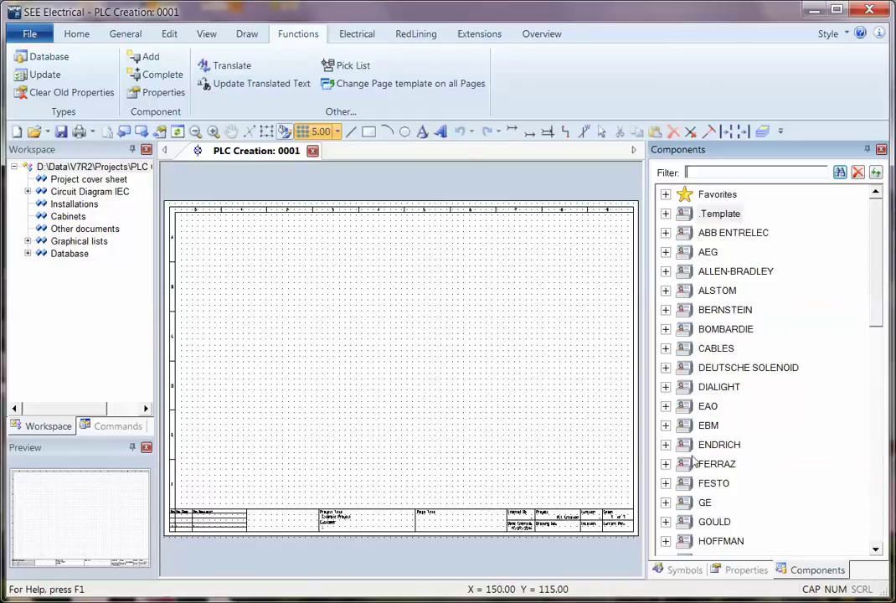
left_click(877, 389)
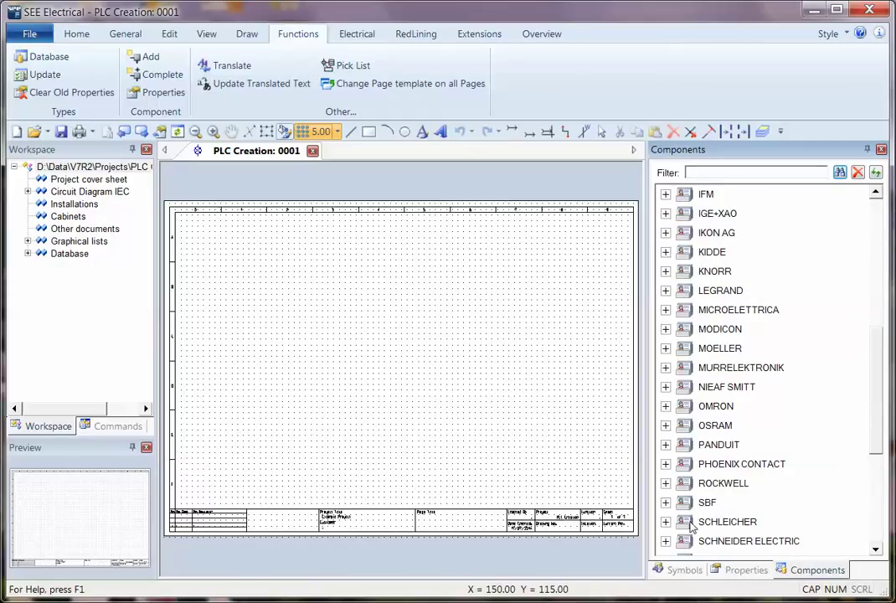
left_click_drag(881, 412, 877, 493)
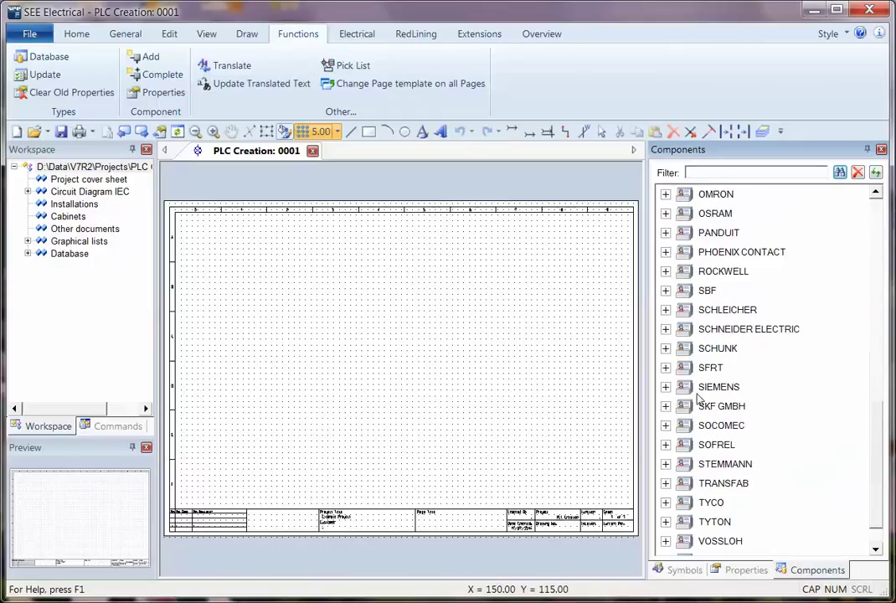
left_click(667, 388)
left_click(685, 445)
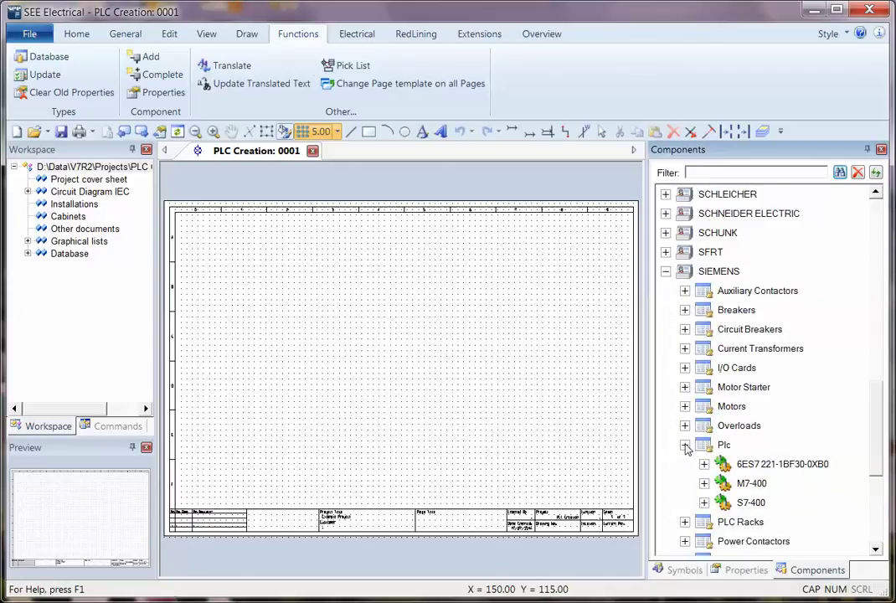
left_click(704, 464)
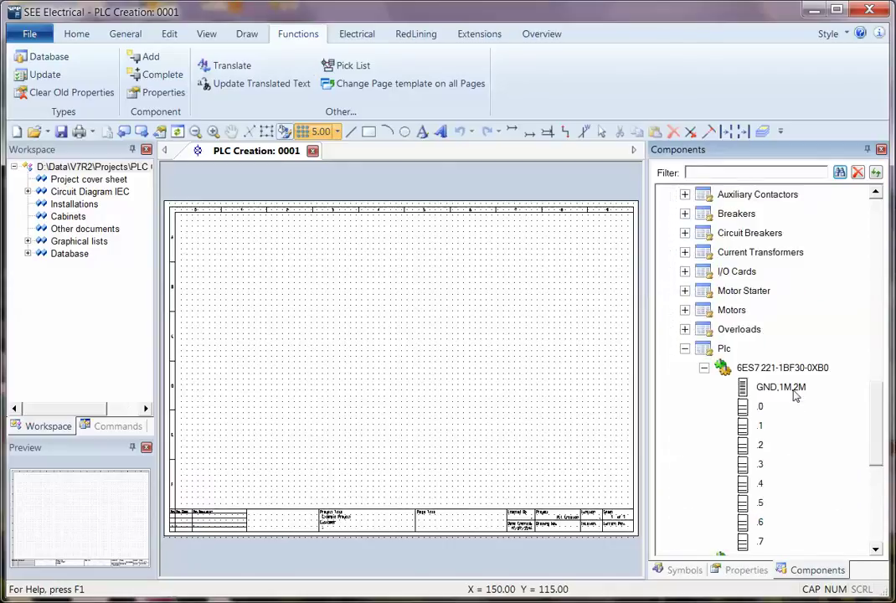
left_click_drag(790, 386, 244, 418)
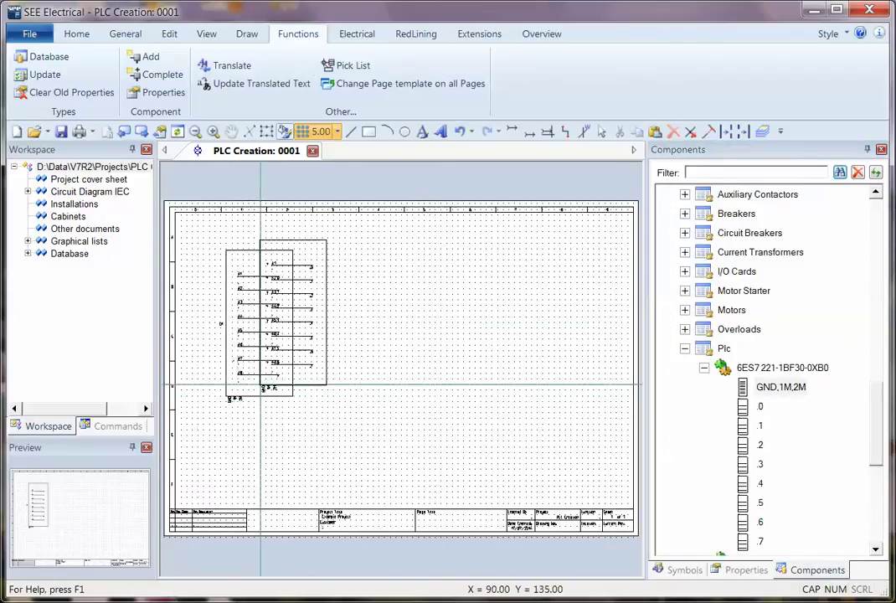
- Place the 6ES7 221-1BF30-0XB0 PLC block at the upper left of page 0001
left_click(225, 379)
scroll(246, 324, "up", 2)
scroll(397, 367, "up", 3)
scroll(394, 367, "down", 2)
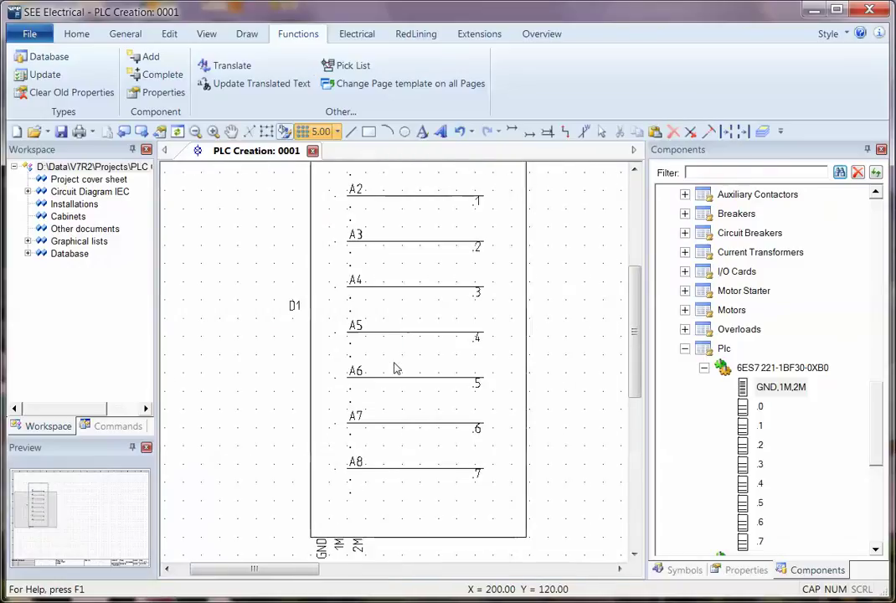
scroll(374, 277, "up", 1)
- Give PLC D1 addresses starting at Q0.0, with the first channel described MOTOR RUNNING
double_click(374, 250)
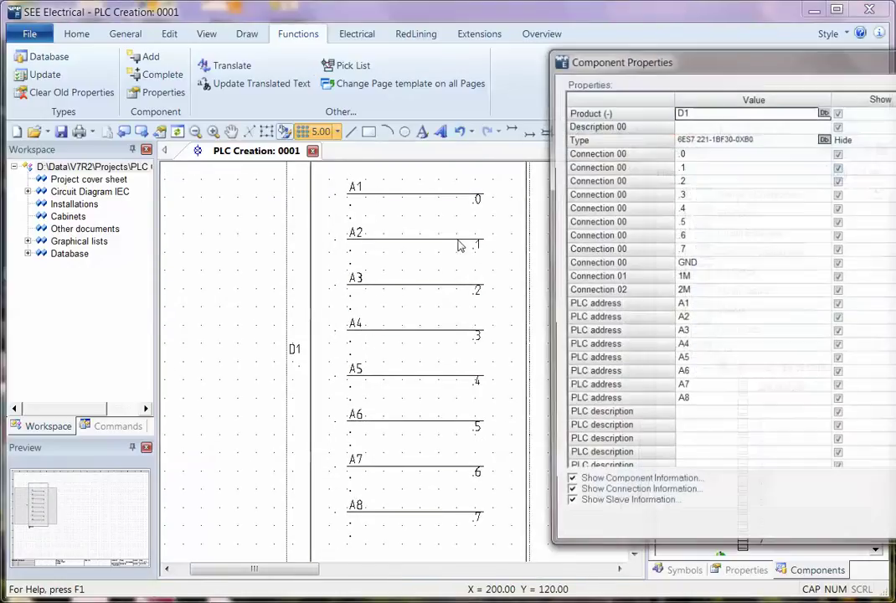
left_click(681, 304)
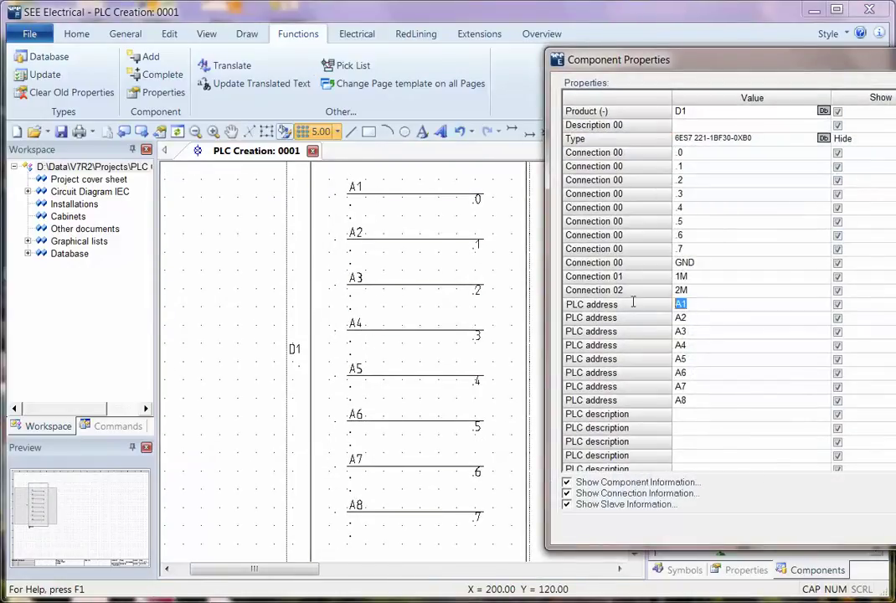
type("Q0.0")
key("Return")
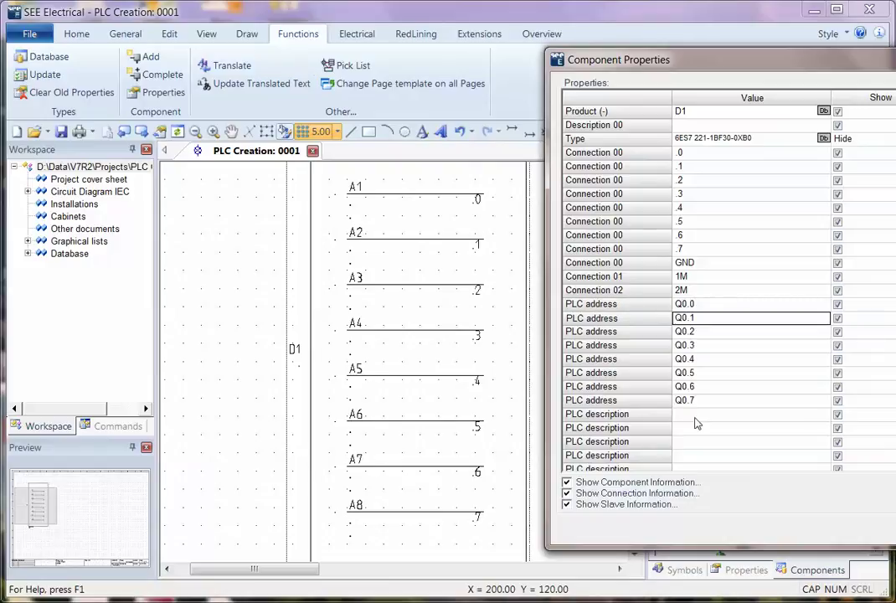
left_click(695, 414)
type("MOTOR")
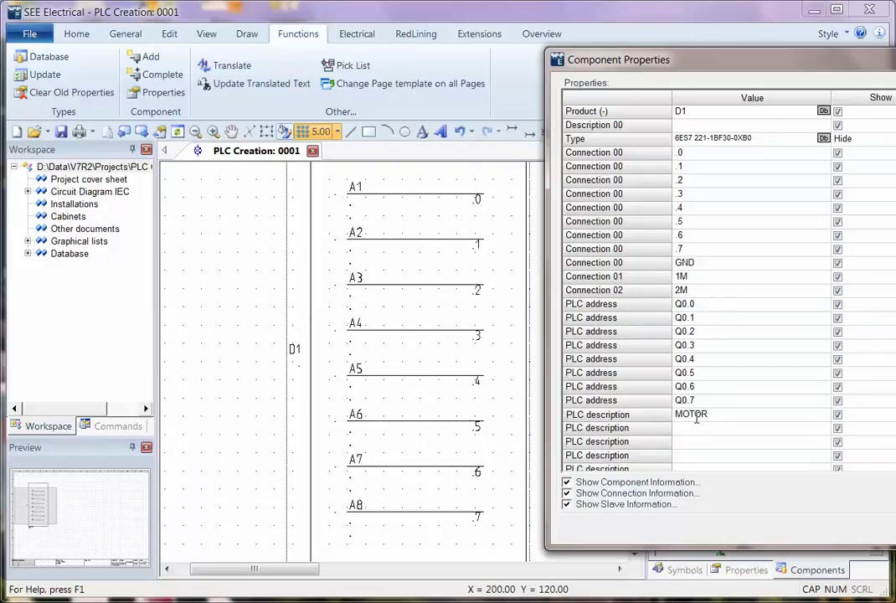
type(" RUNNING")
left_click_drag(766, 55, 565, 41)
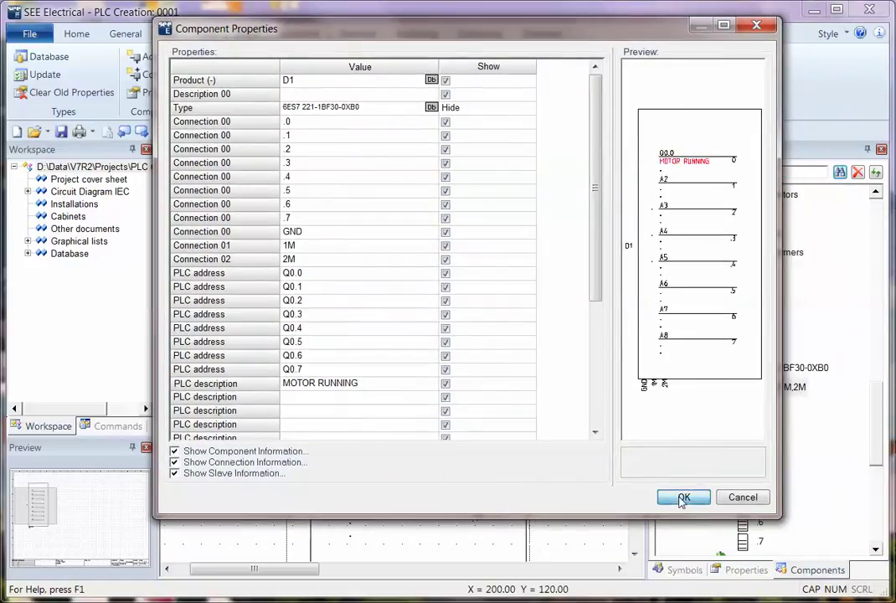
left_click(684, 497)
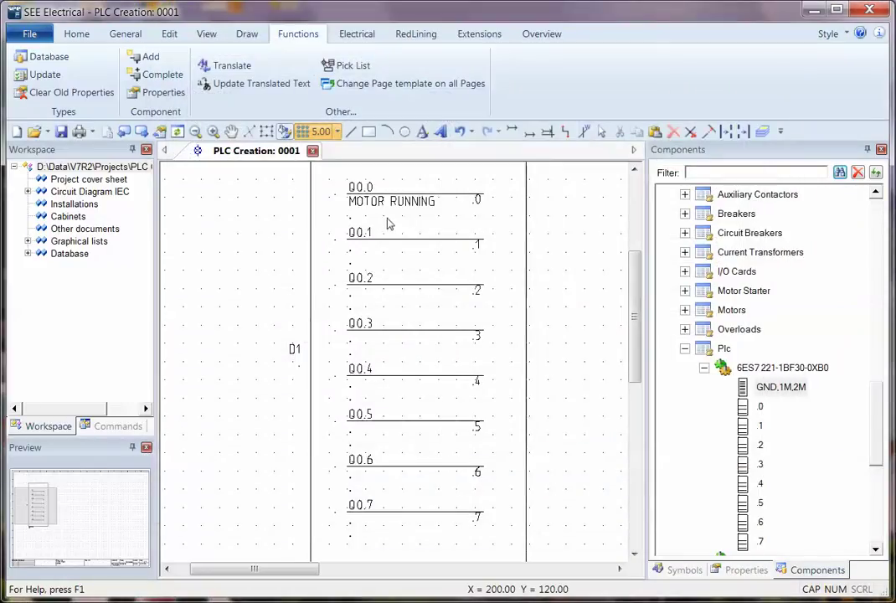
scroll(373, 362, "down", 1)
scroll(414, 380, "down", 2)
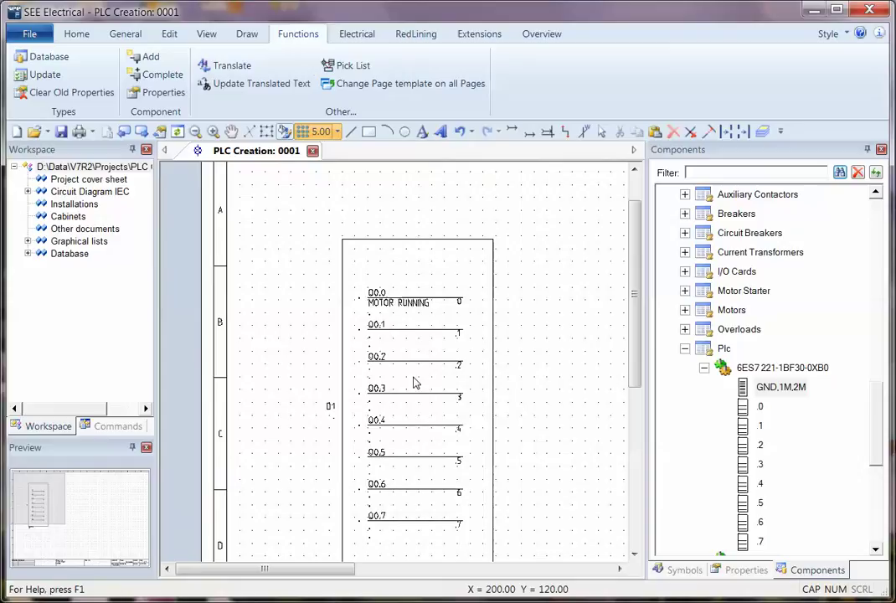
- Add a new circuit diagram page 0002
right_click(127, 191)
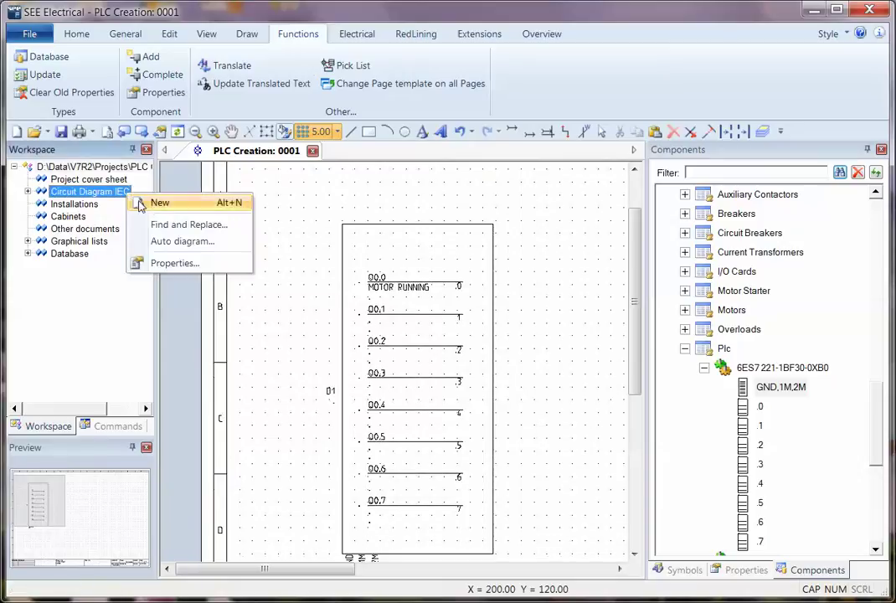
left_click(157, 201)
left_click(622, 372)
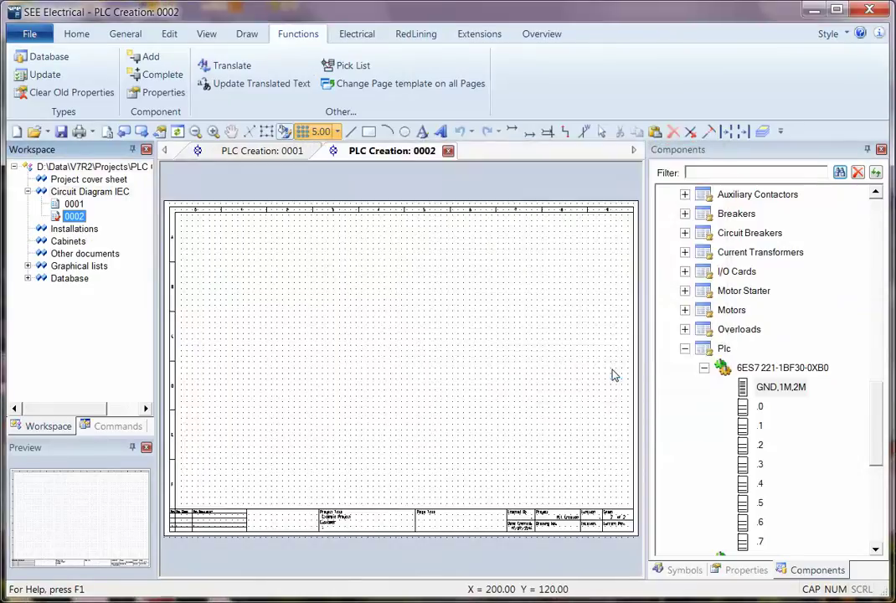
- Place D1's channel .0 on page 0002 as Q0.0 MOTOR RUNNING
left_click(760, 407)
left_click_drag(760, 407, 238, 395)
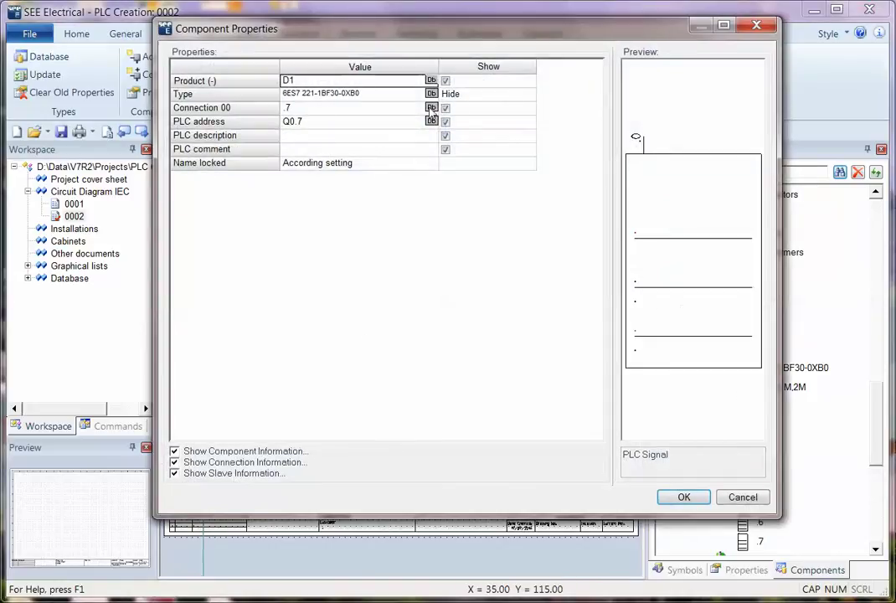
left_click(431, 110)
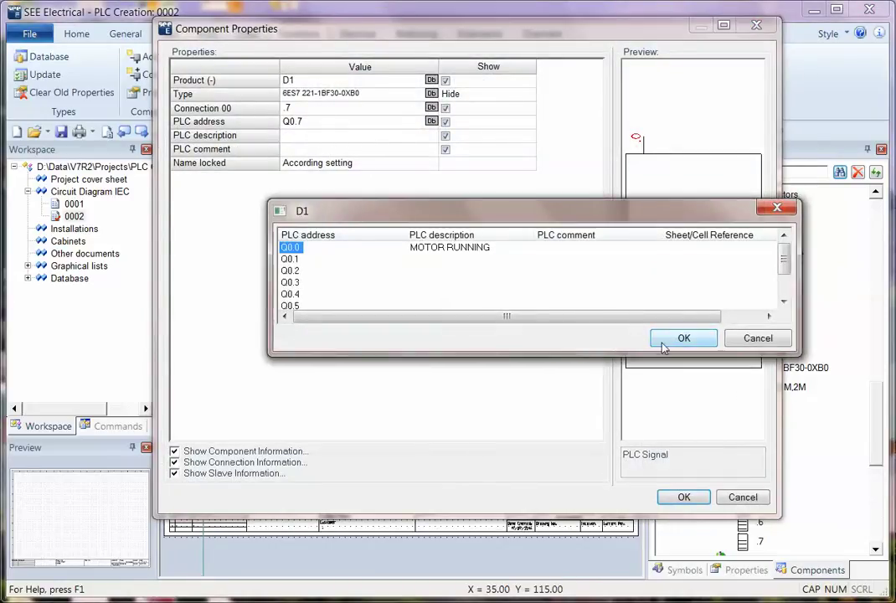
left_click(682, 338)
left_click(684, 497)
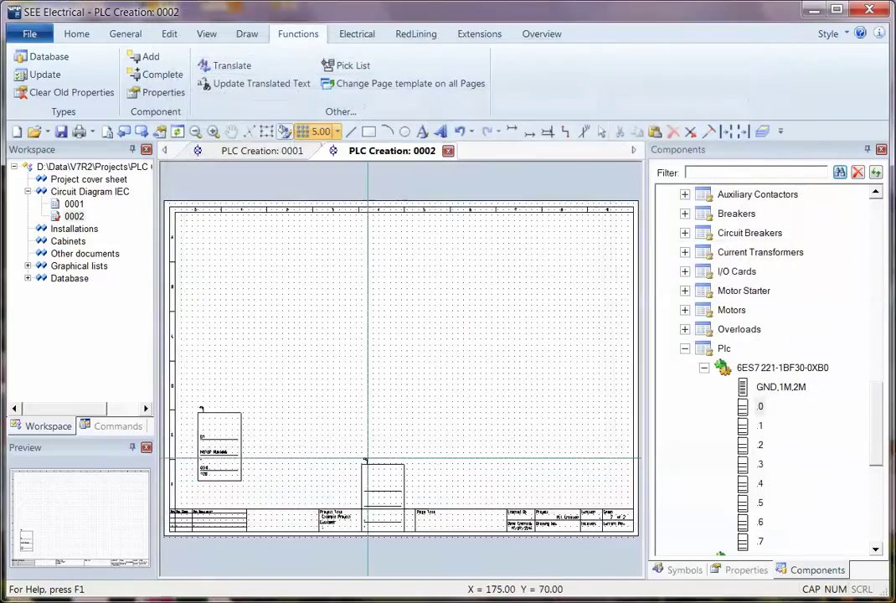
scroll(314, 417, "up", 2)
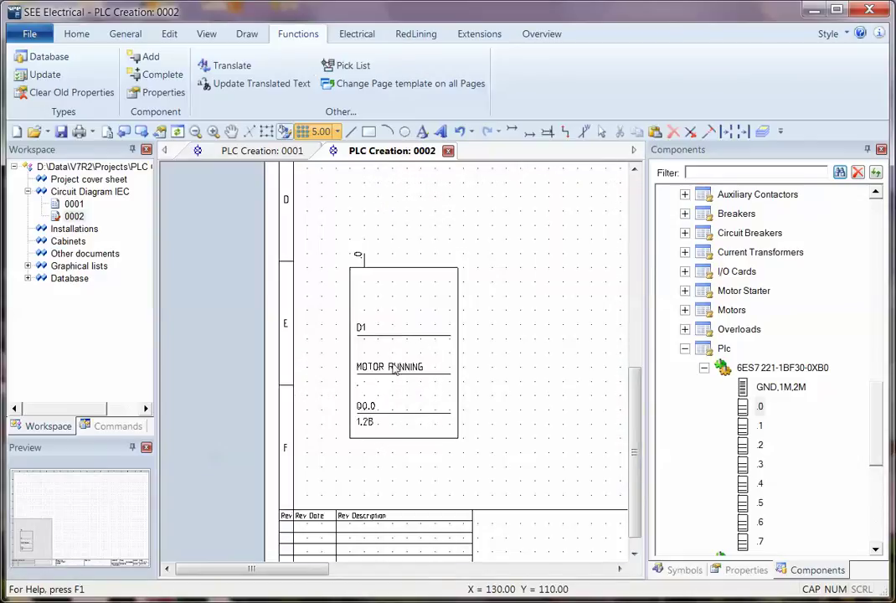
scroll(394, 369, "down", 2)
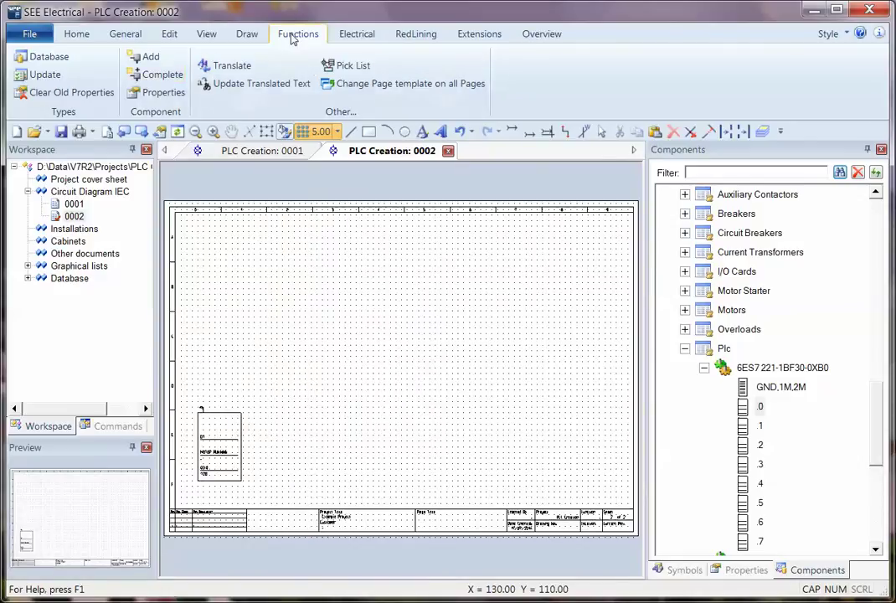
- Complete component D1 by placing a second channel block beside the first on page 0002
left_click(152, 73)
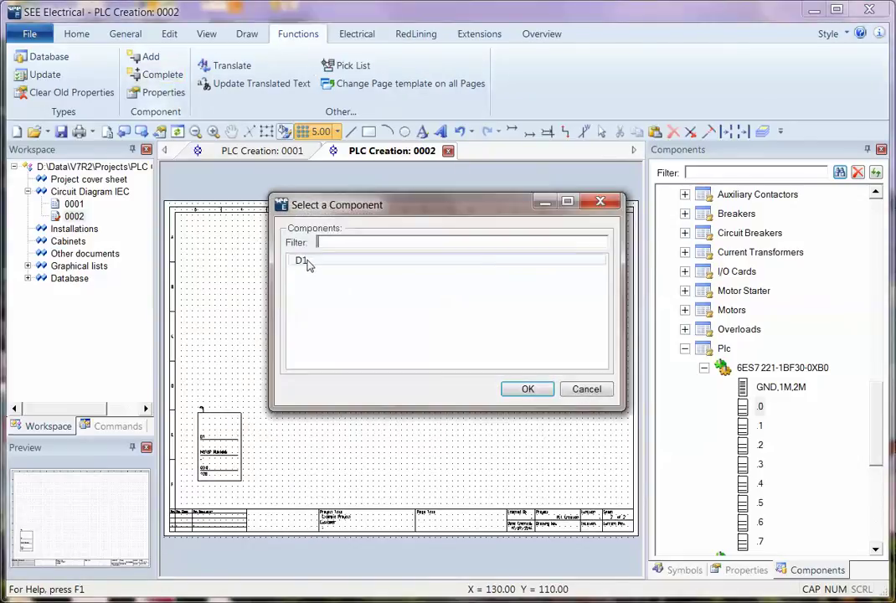
double_click(307, 262)
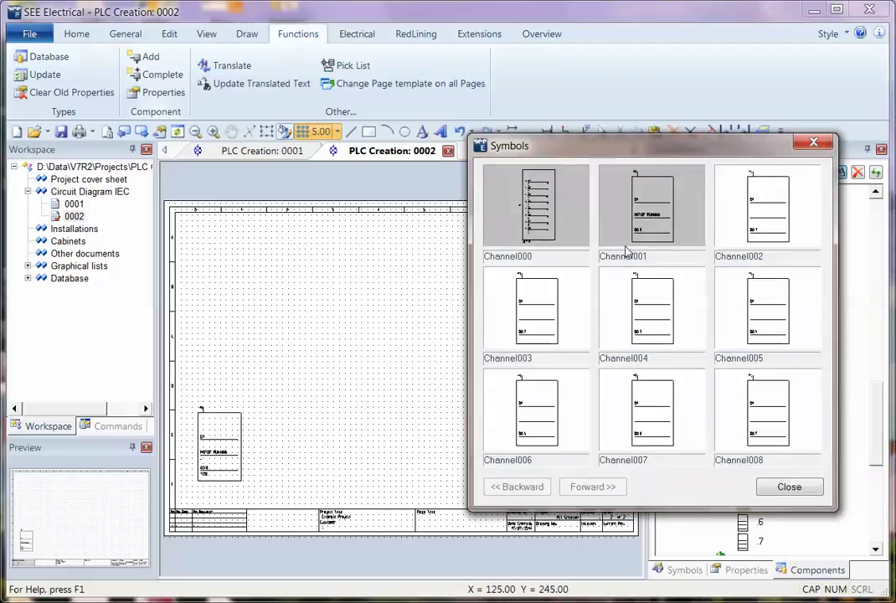
double_click(661, 419)
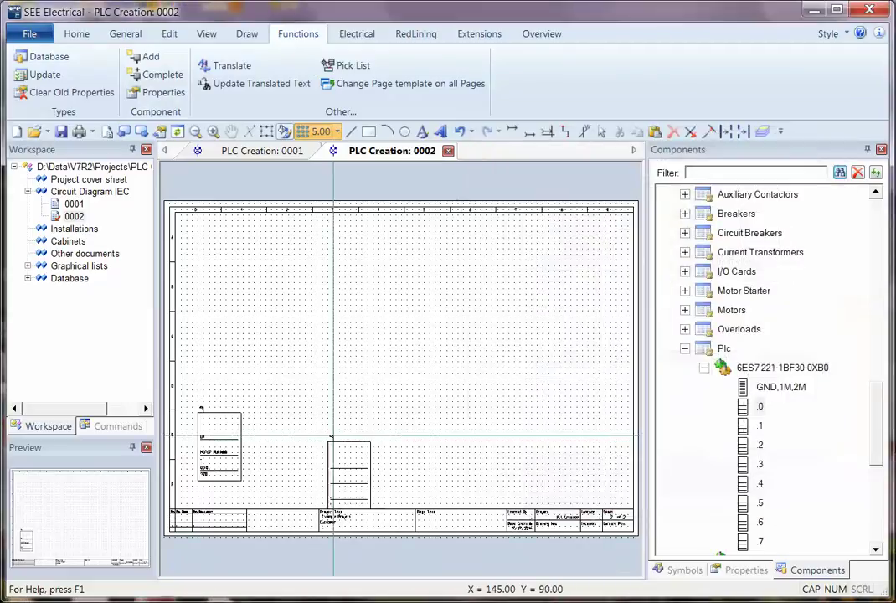
left_click(253, 411)
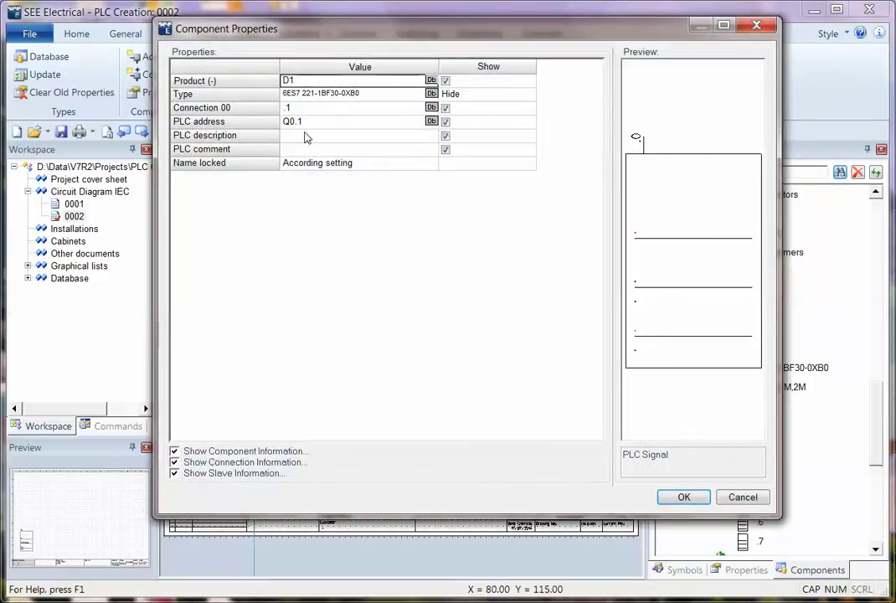
- Give the Q0.1 channel the PLC description MOTOR STOPPED and follow it back to the main card on page 0001
left_click(317, 139)
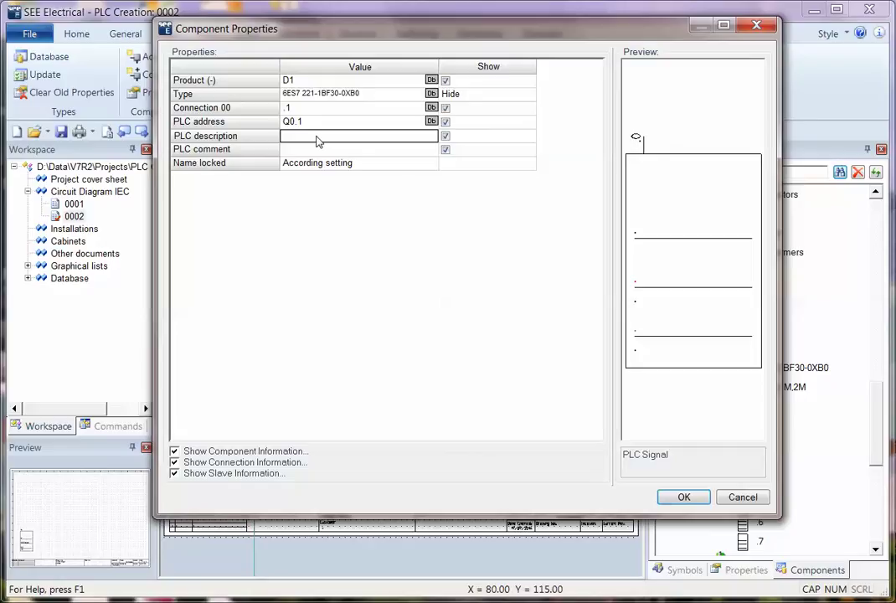
type("MOTOR STOPPED")
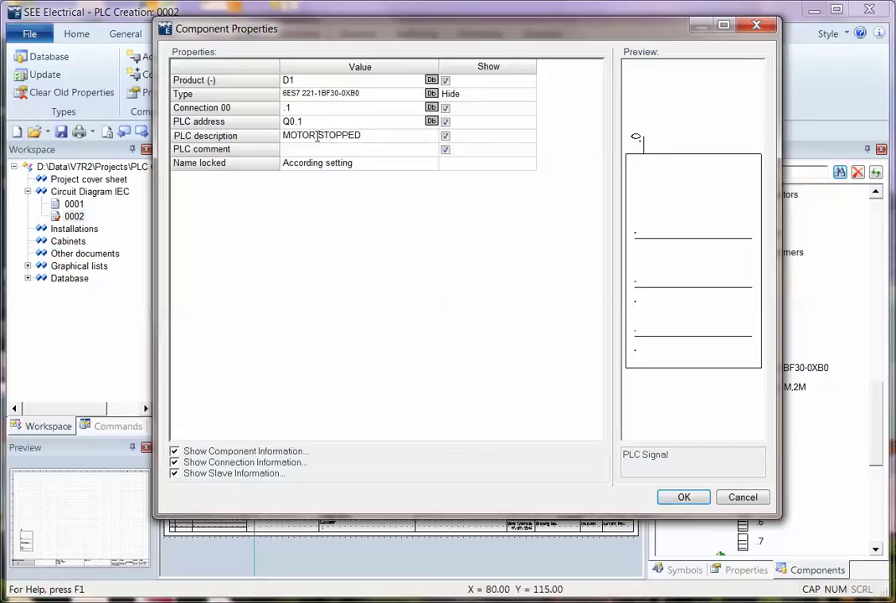
key("Return")
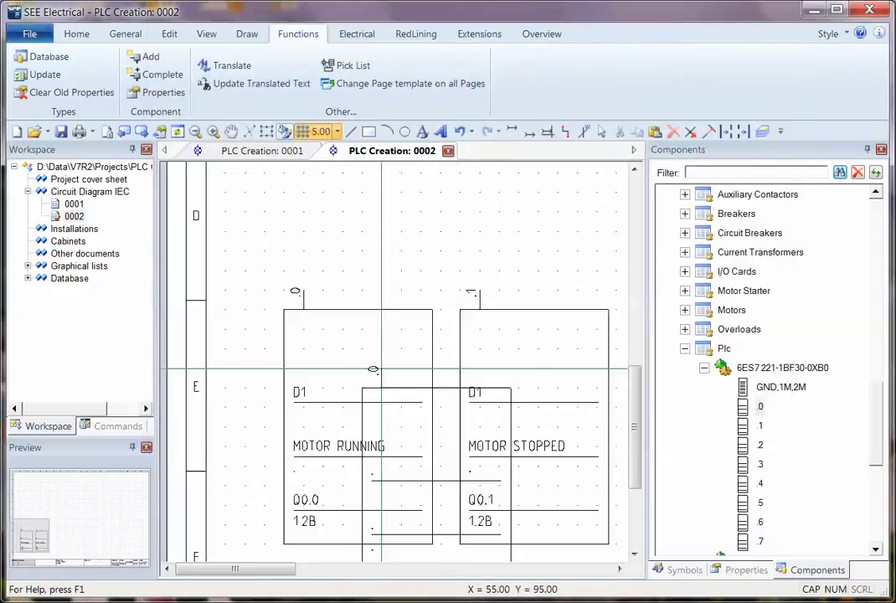
left_click(481, 525)
double_click(481, 524)
scroll(377, 386, "up", 3)
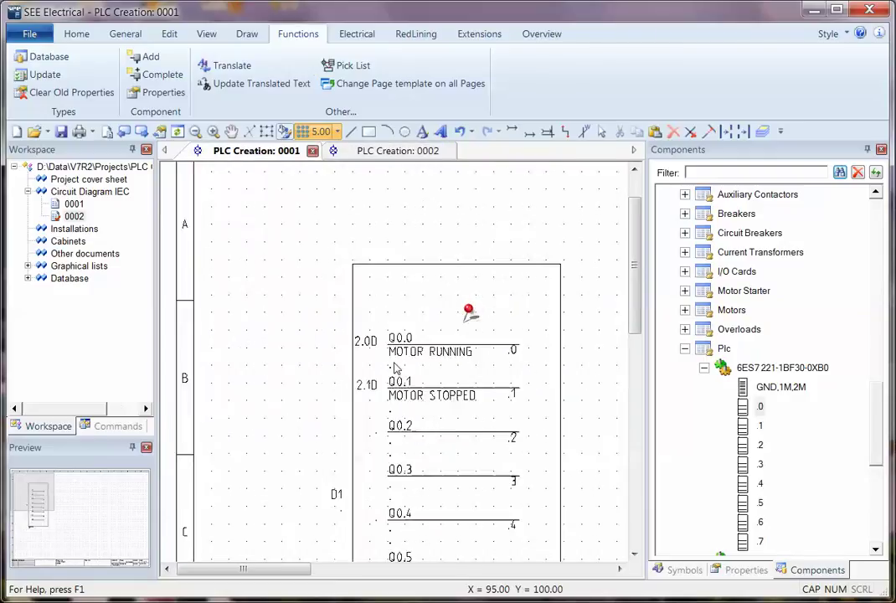
scroll(403, 374, "down", 2)
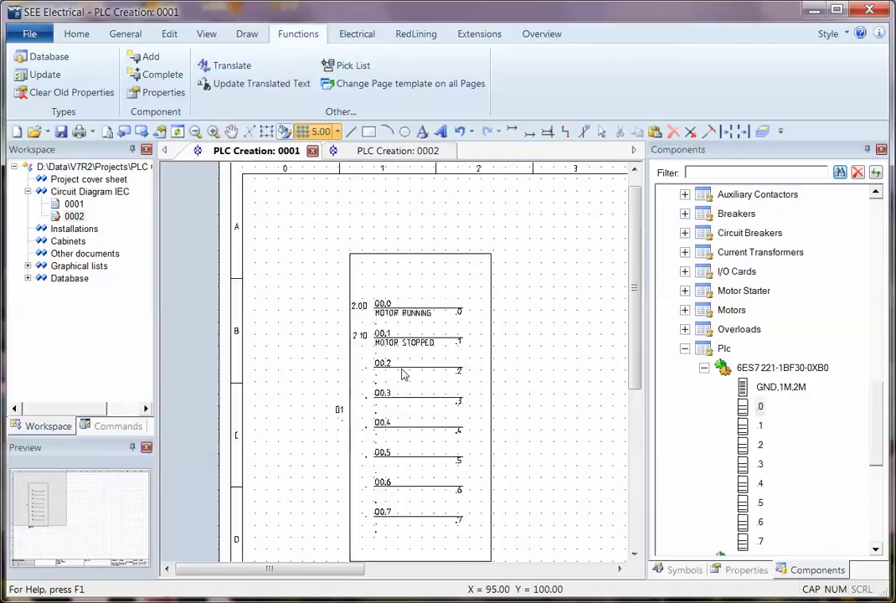